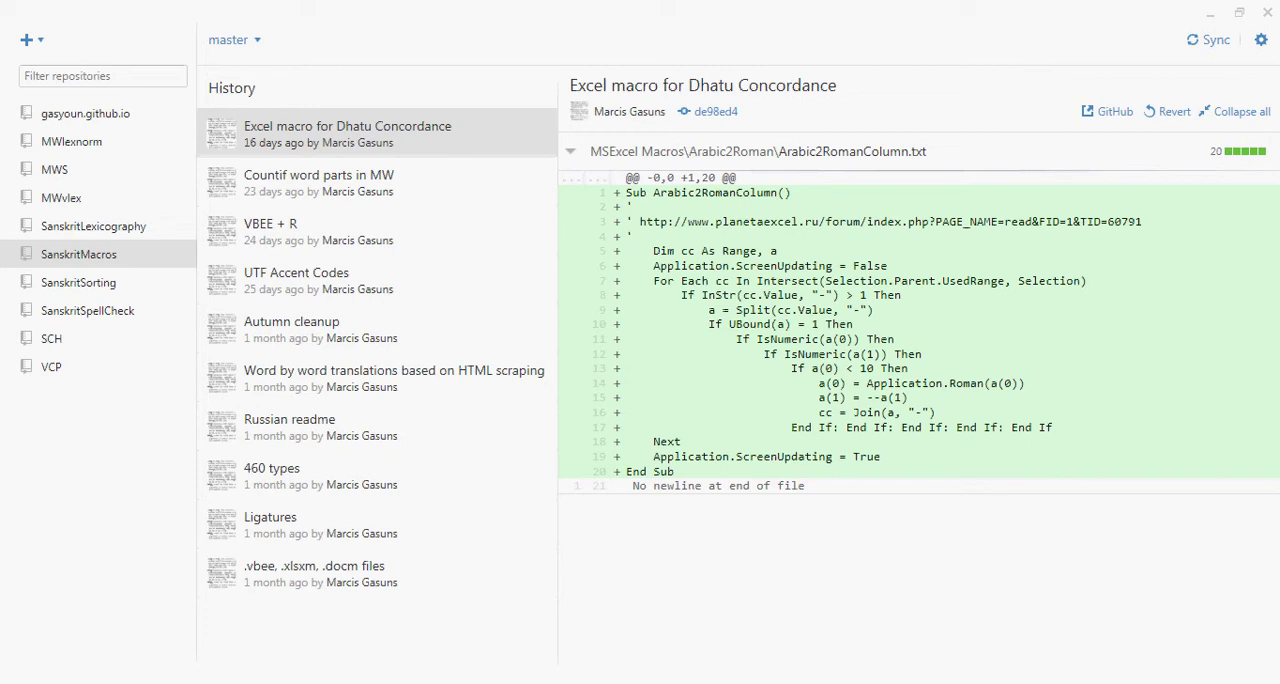
# - Open the SanskritSorting repository and view the cmd1 commit's multi13.php diff
pyautogui.press('Down')
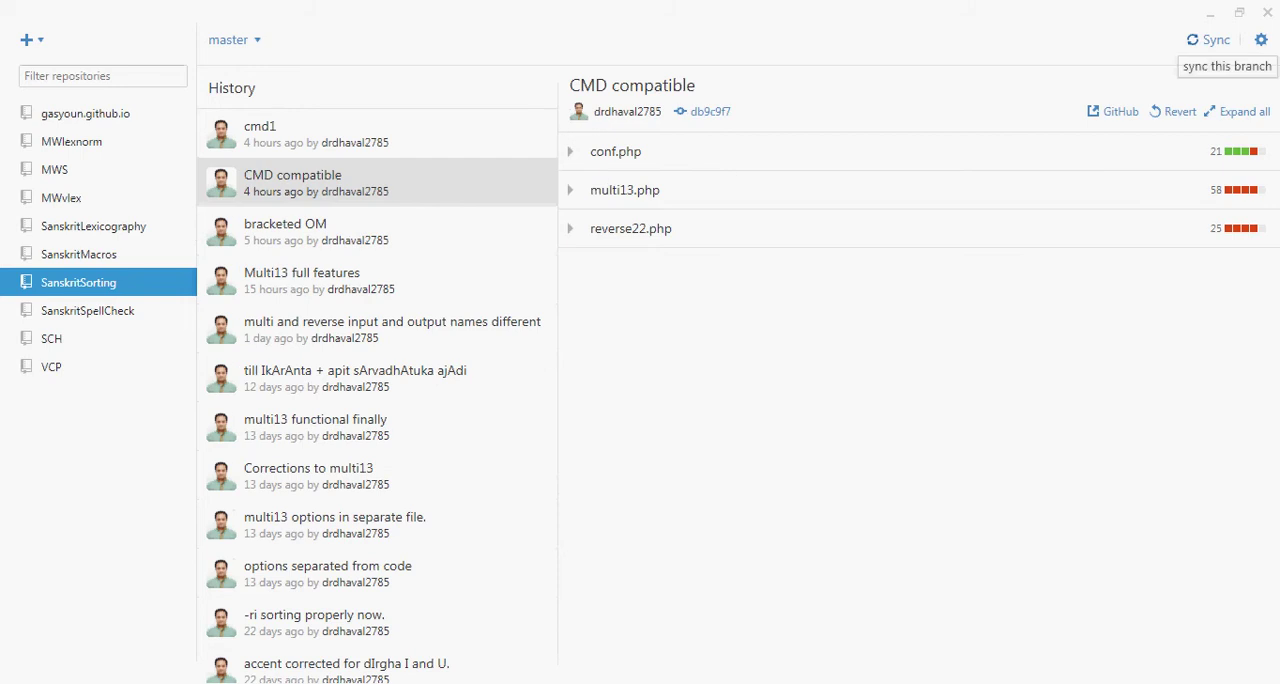
pyautogui.press('Tab')
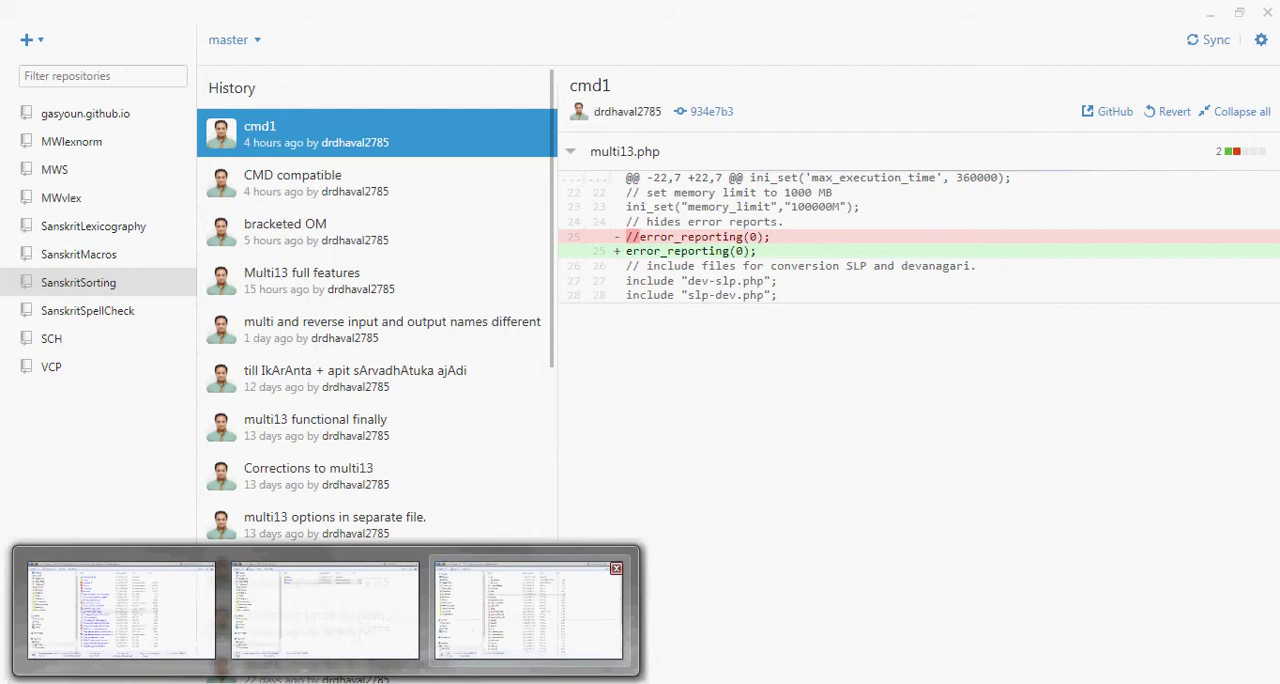
# - Open conf.php from the SanskritSorting folder in EmEditor and mark its $input path line
pyautogui.click(528, 610)
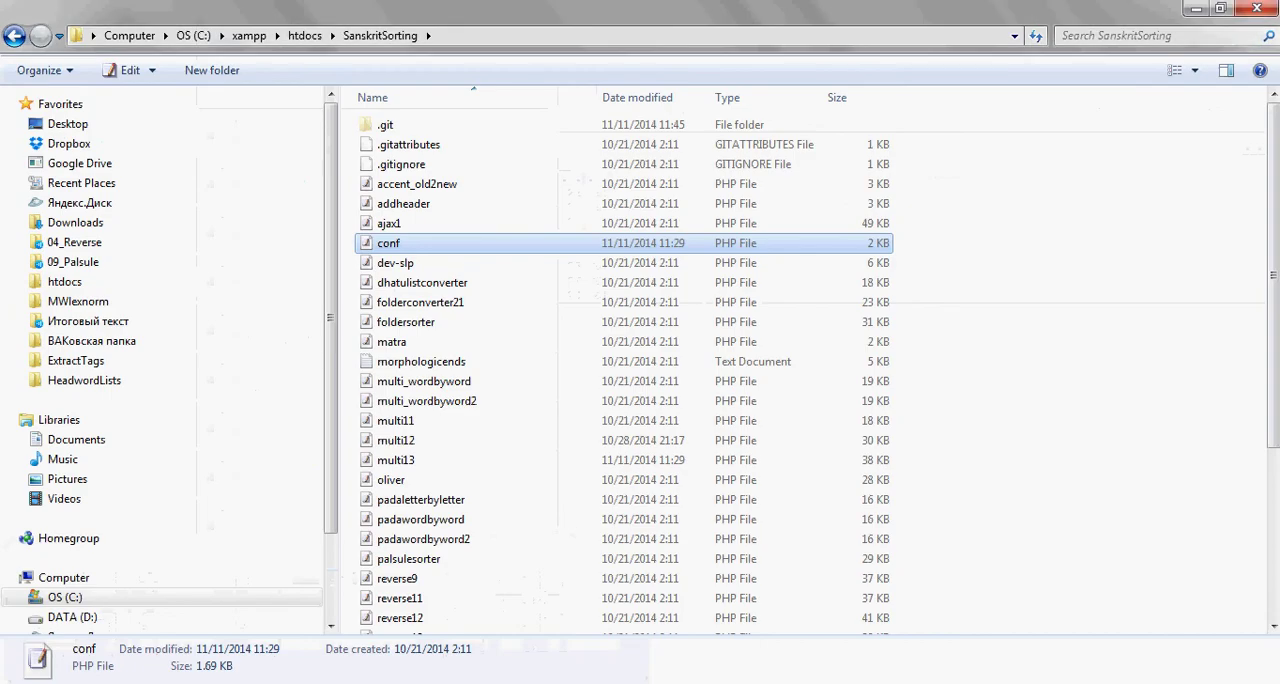
pyautogui.click(403, 203)
pyautogui.doubleClick(388, 243)
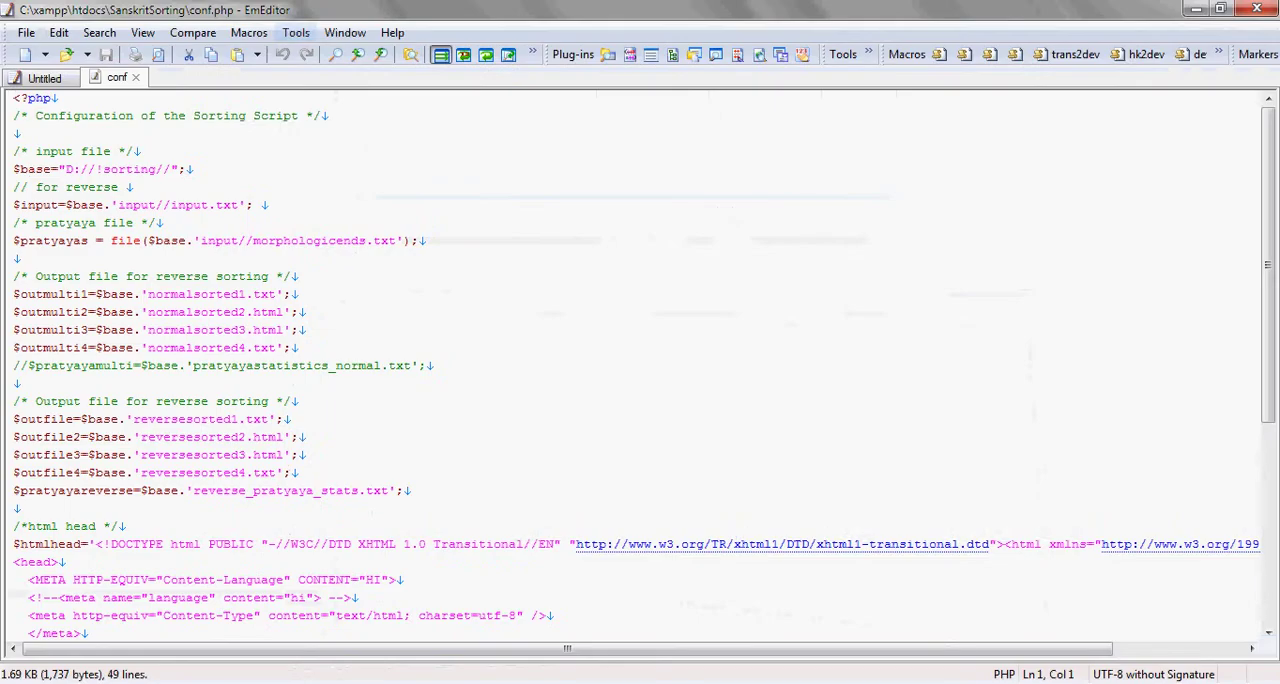
pyautogui.click(155, 205)
pyautogui.scroll(-2, 640, 360)
pyautogui.scroll(2, 640, 360)
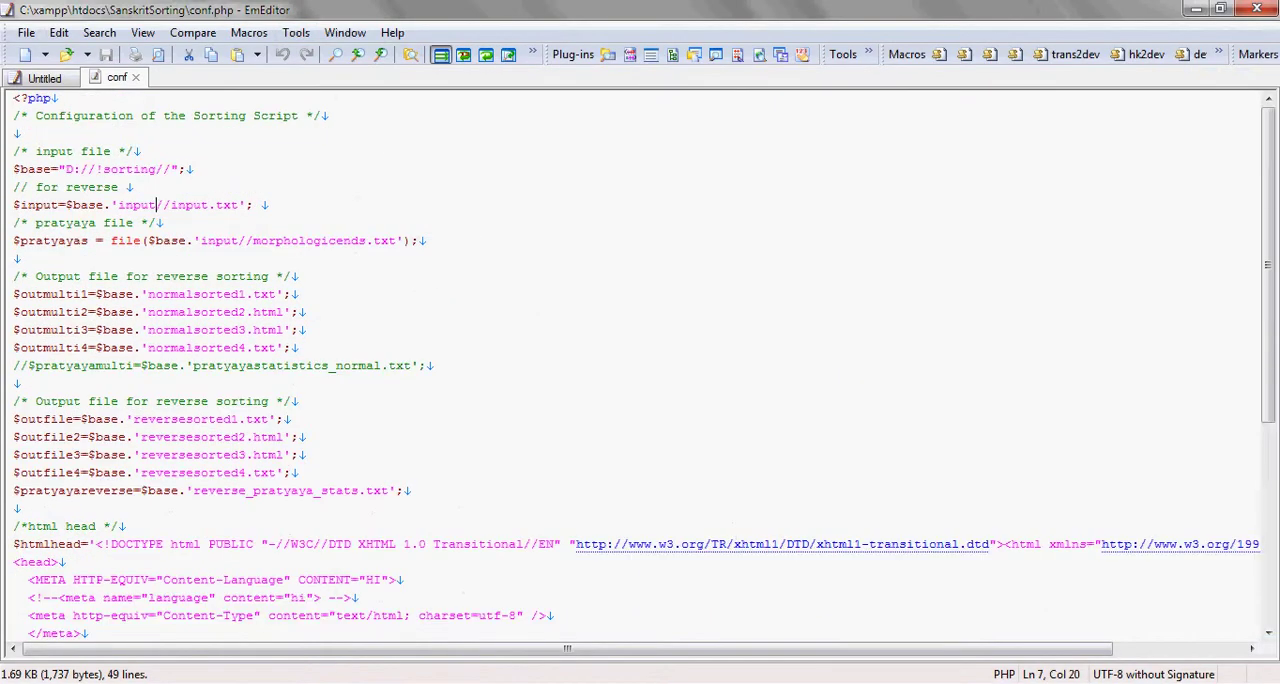
# - Switch to the D:\!sorting folder window and select its input folder
pyautogui.hotkey('alt', 'Tab')
pyautogui.hotkey('alt', 'd')
pyautogui.press('Escape')
pyautogui.press('Home')
# - View input.txt and morphologicends.txt from the input folder in EmEditor
pyautogui.press('Return')
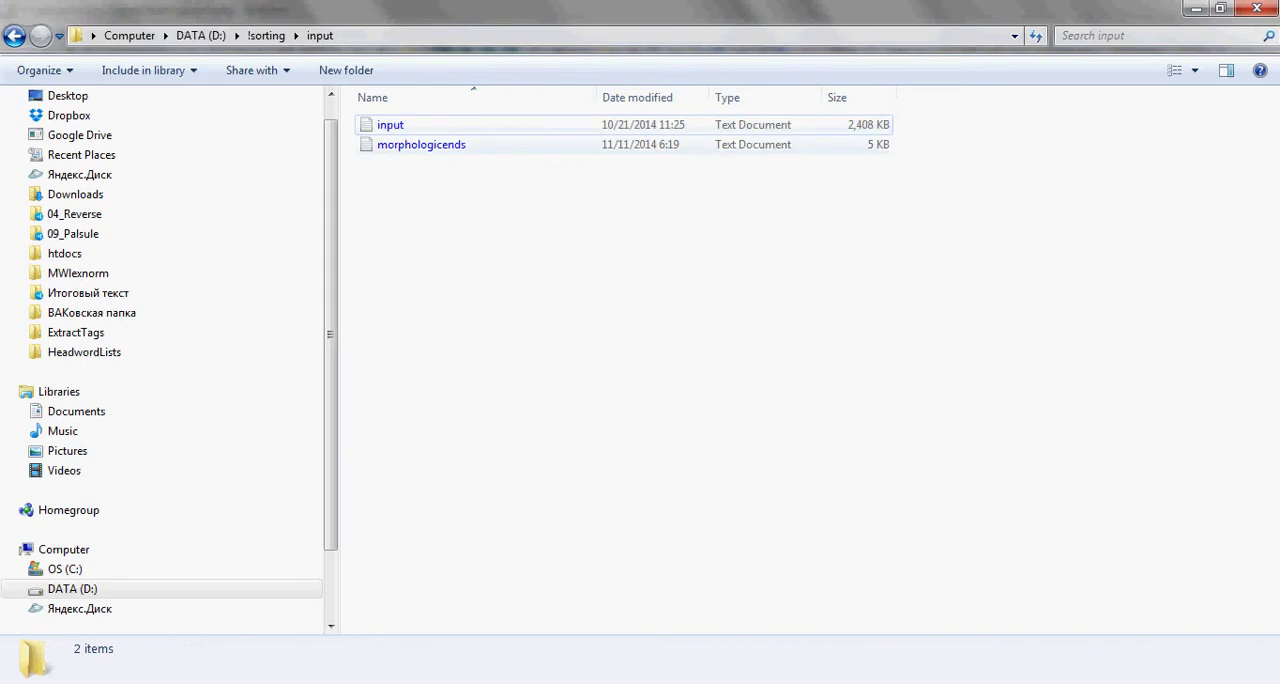
pyautogui.press('Up')
pyautogui.press('Return')
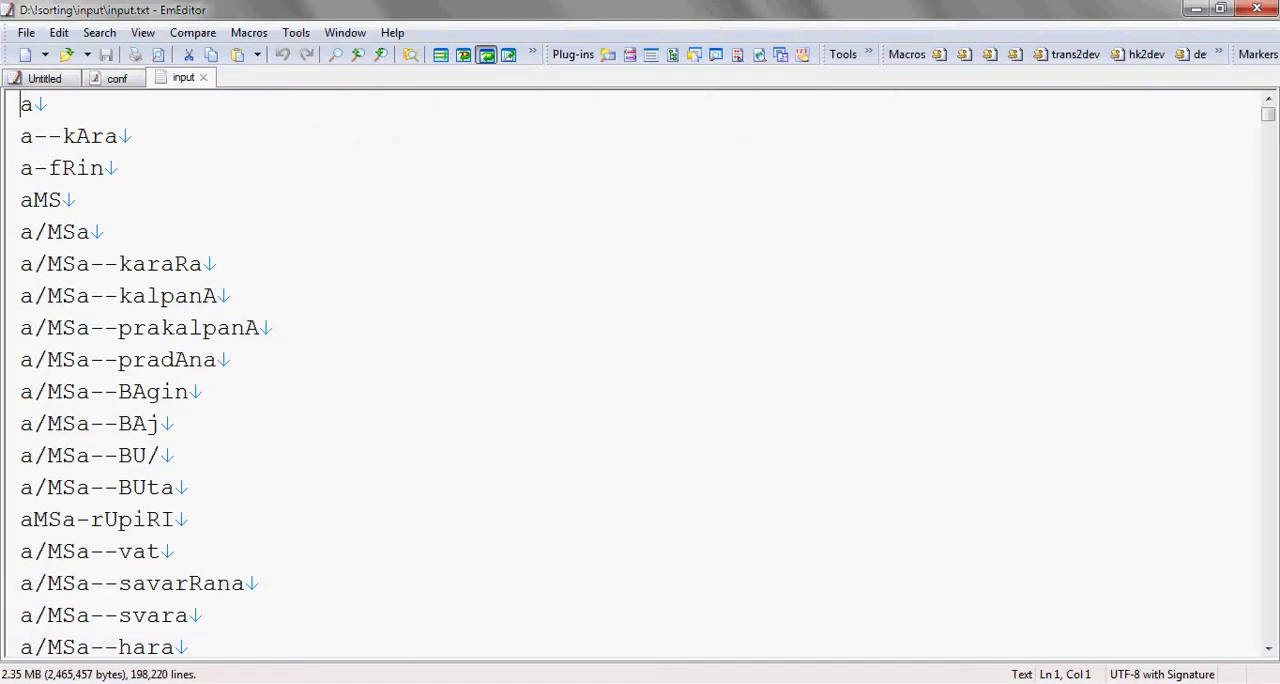
pyautogui.hotkey('alt', 'F4')
pyautogui.press('Down')
pyautogui.press('Return')
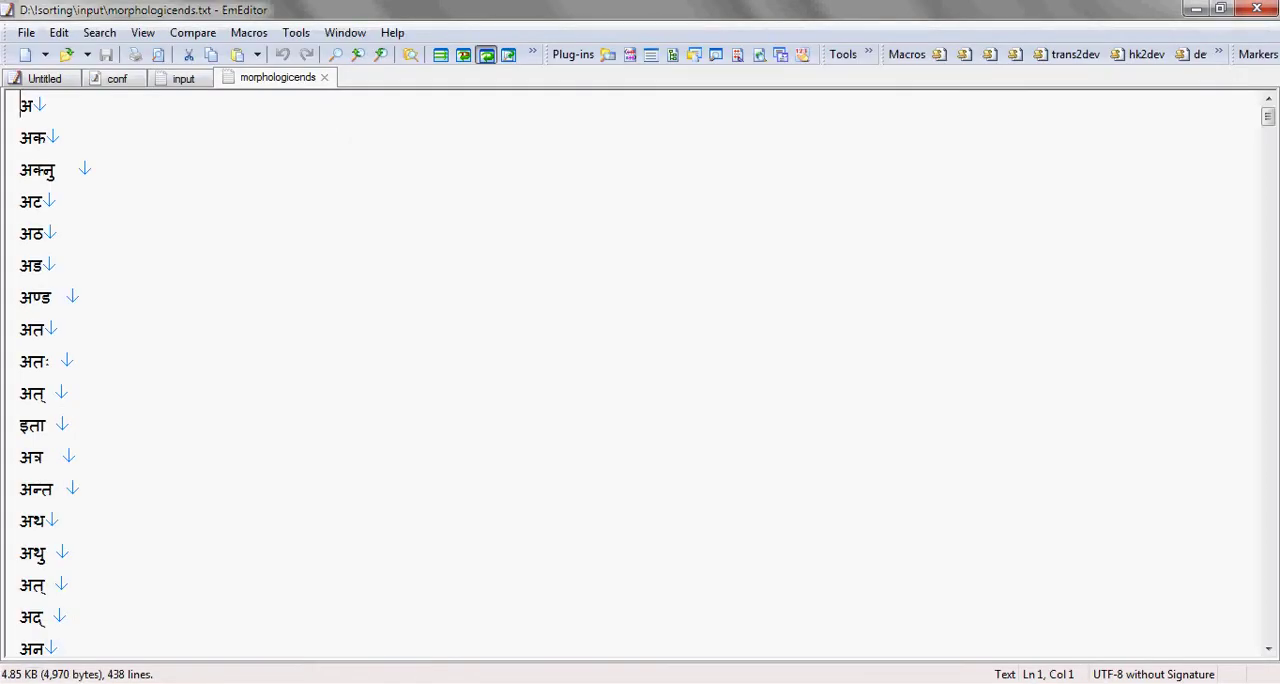
pyautogui.hotkey('alt', 'F4')
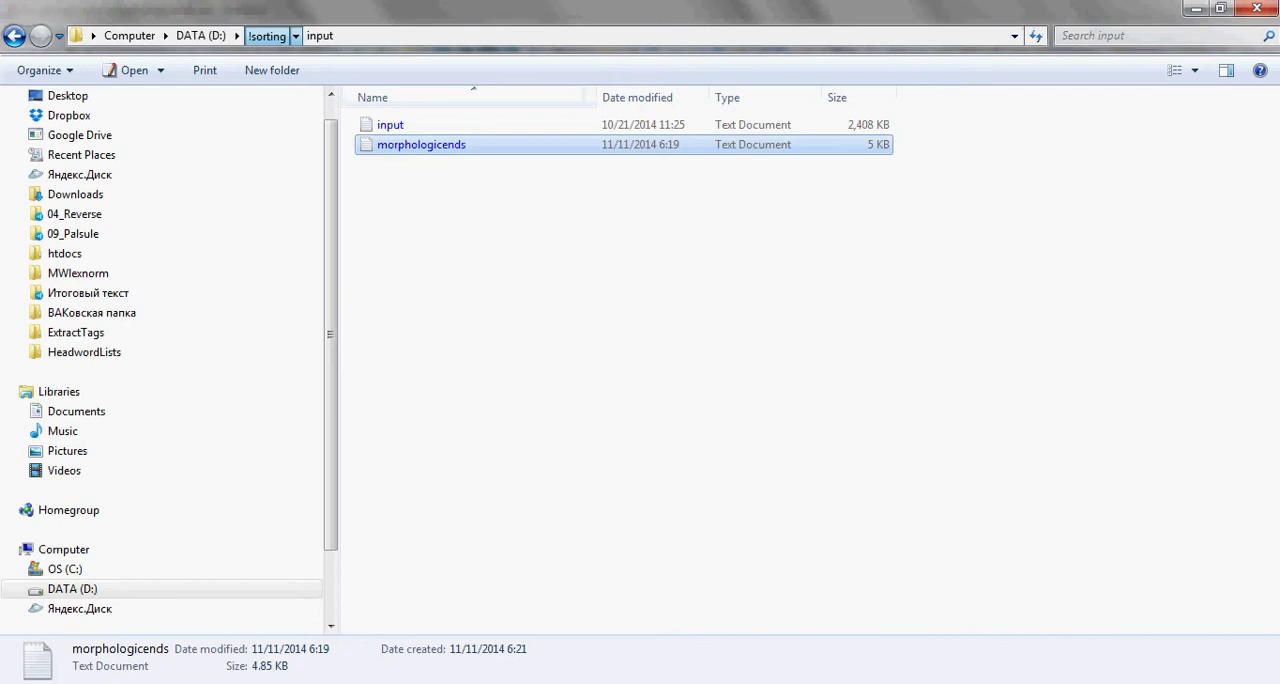
# - Go up to D:\!sorting and cycle windows back to the !sorting folder
pyautogui.click(266, 35)
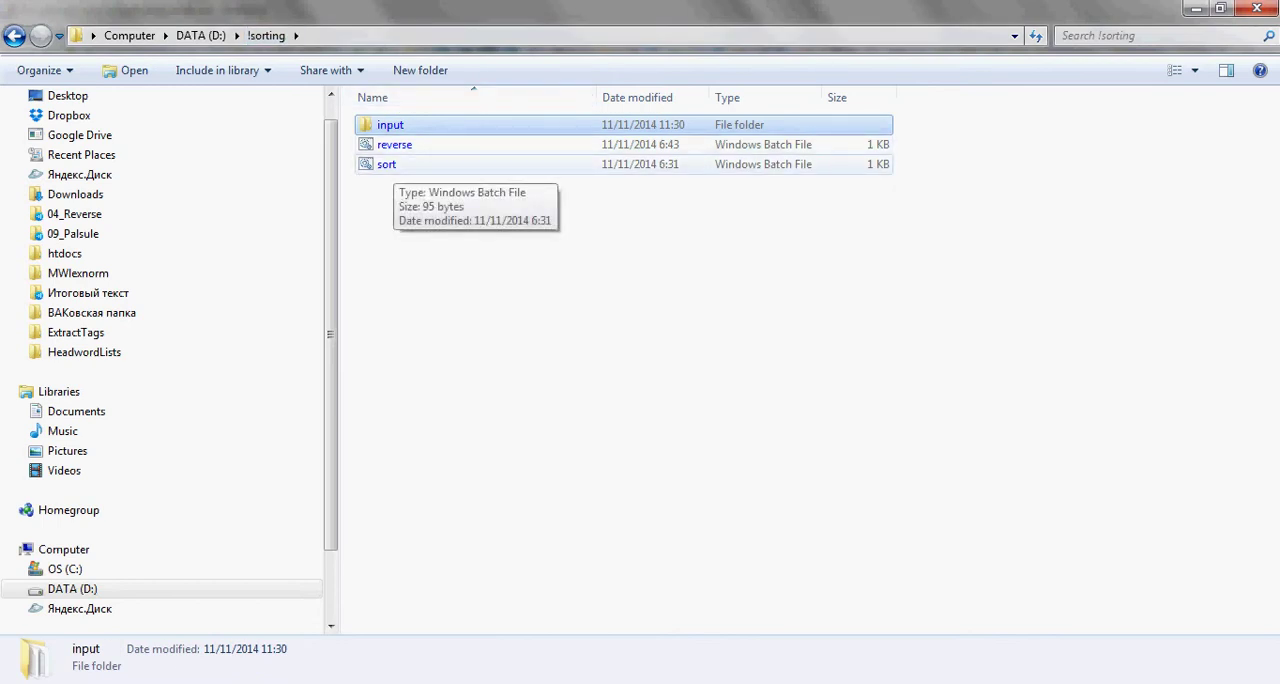
pyautogui.hotkey('alt', 'Tab')
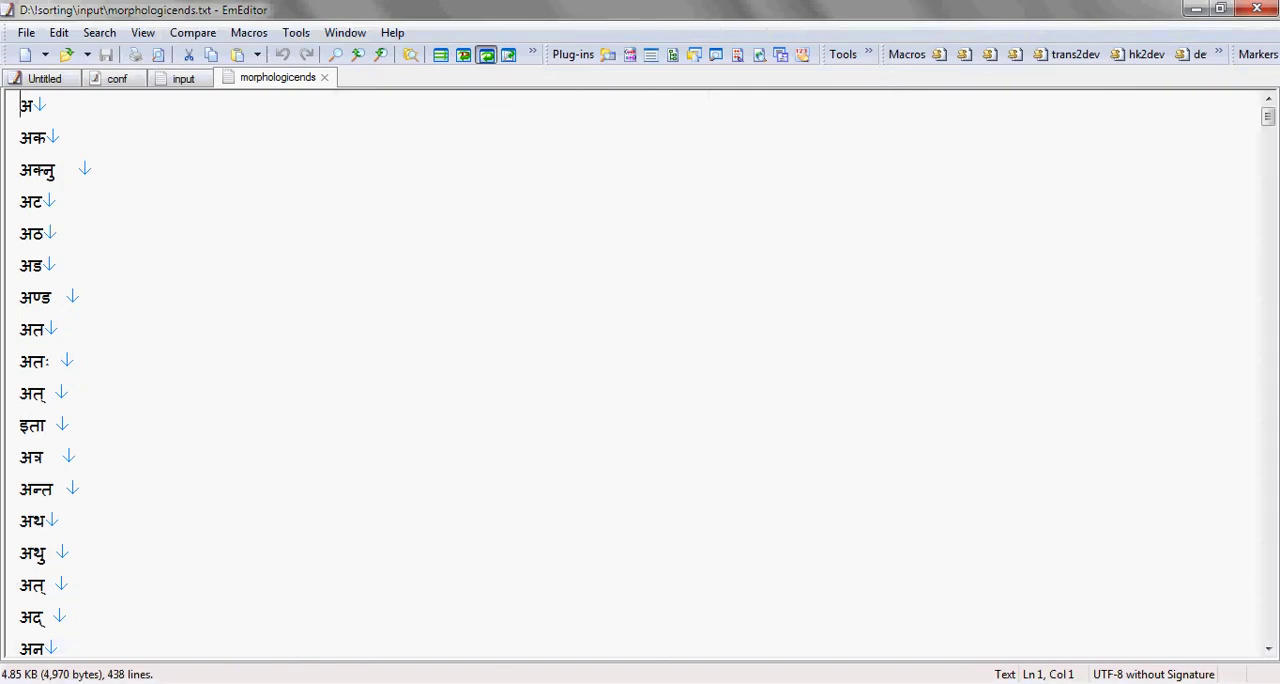
pyautogui.click(528, 610)
pyautogui.hotkey('alt', 'Tab')
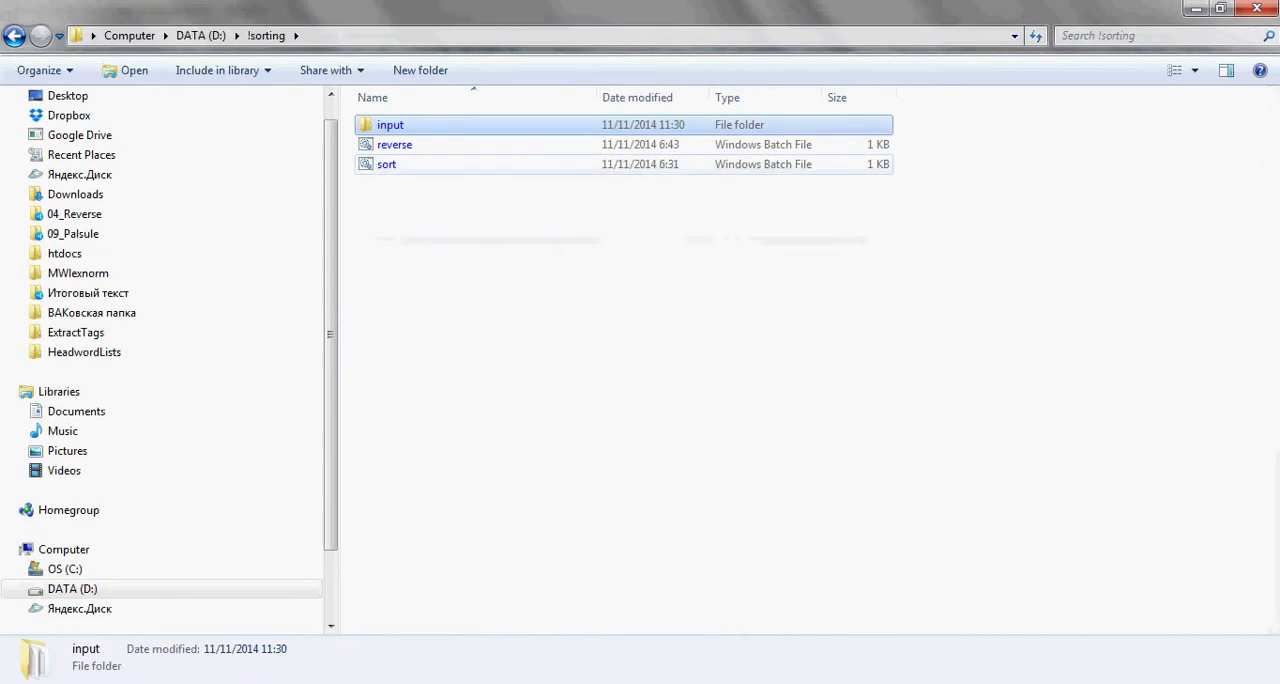
pyautogui.click(386, 164)
pyautogui.rightClick(394, 164)
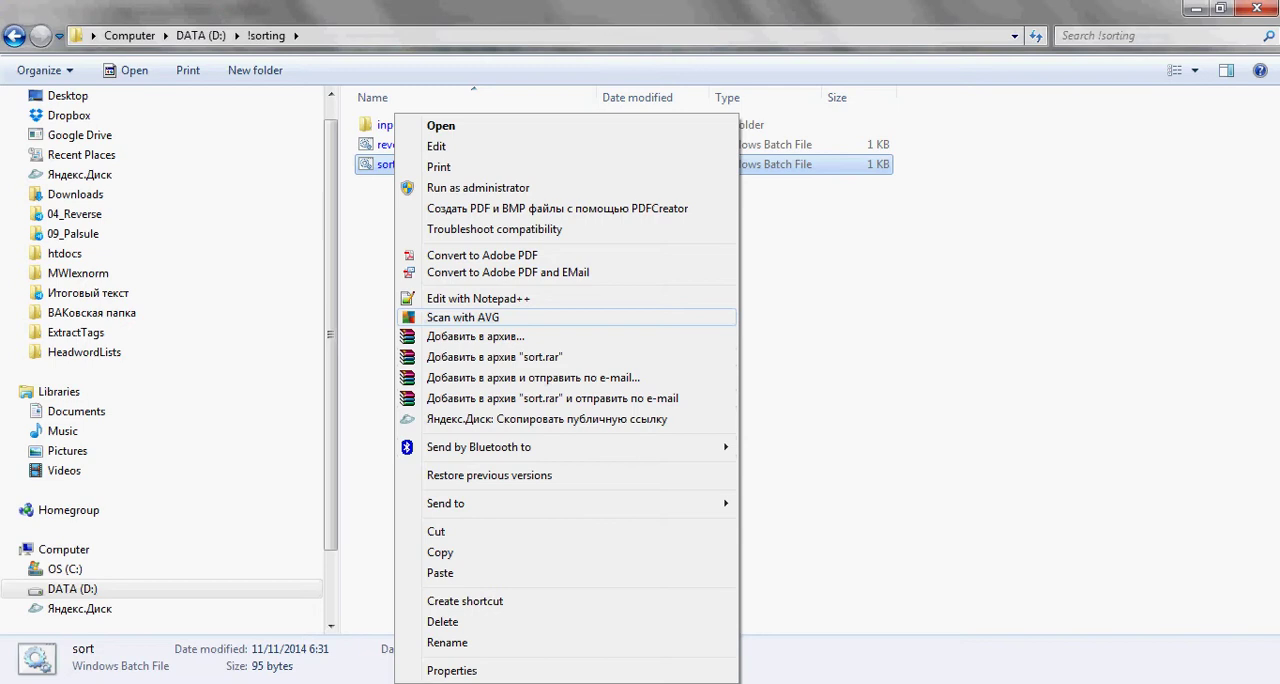
pyautogui.click(478, 298)
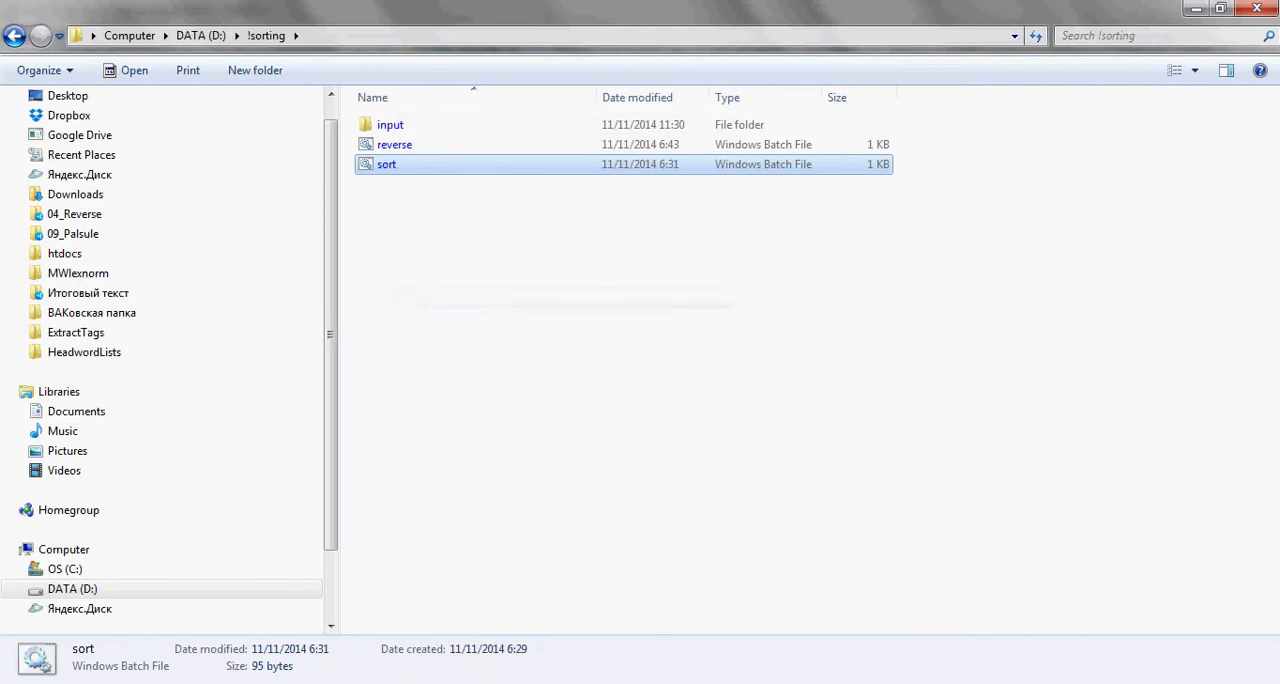
pyautogui.click(244, 100)
pyautogui.click(448, 100)
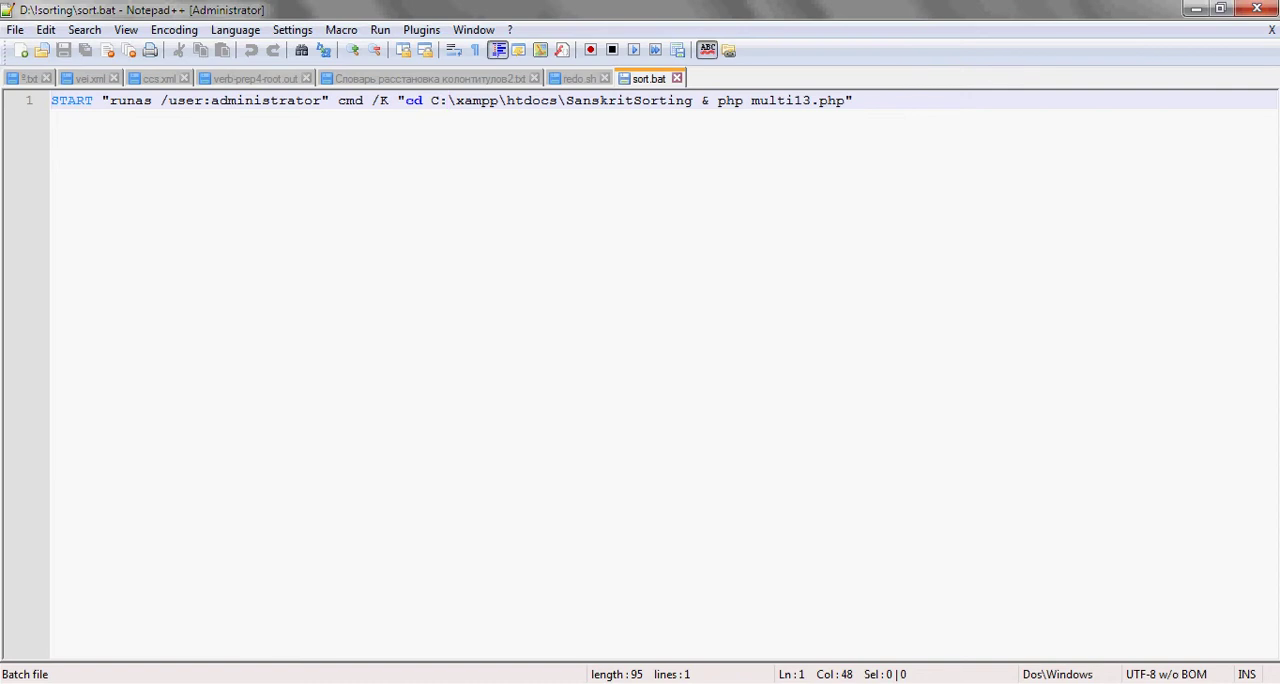
pyautogui.moveTo(692, 100); pyautogui.dragTo(431, 100)
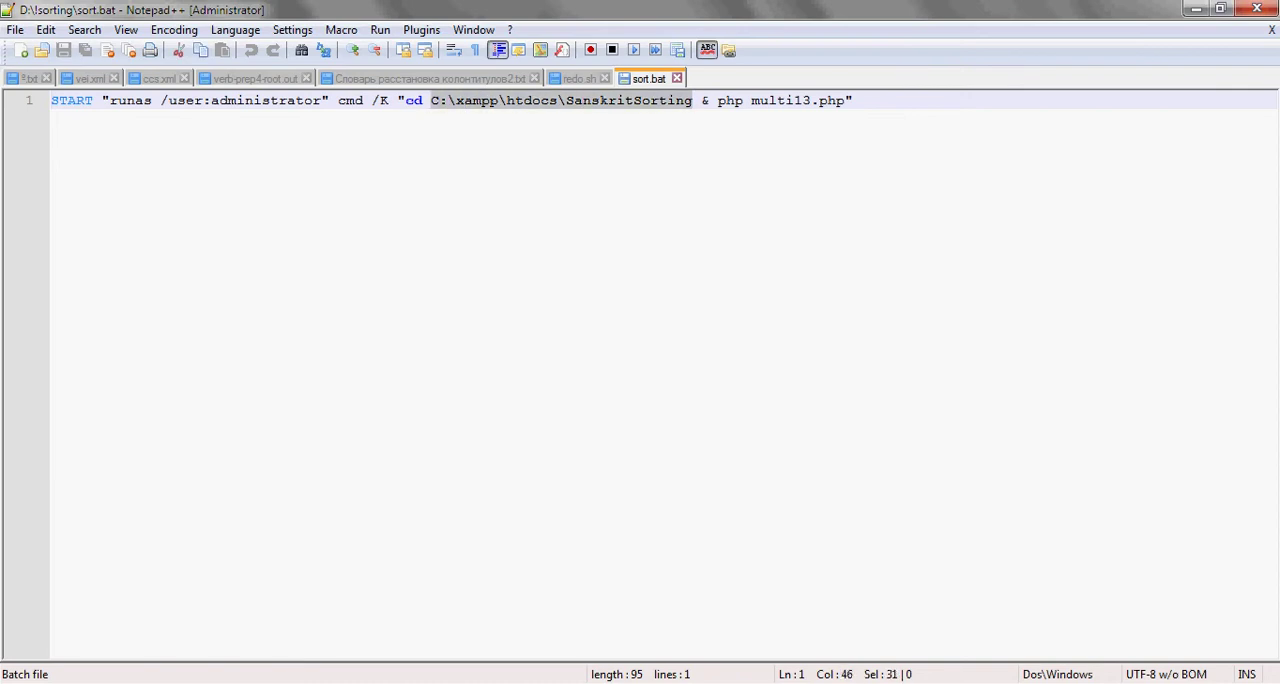
pyautogui.moveTo(718, 100); pyautogui.dragTo(853, 100)
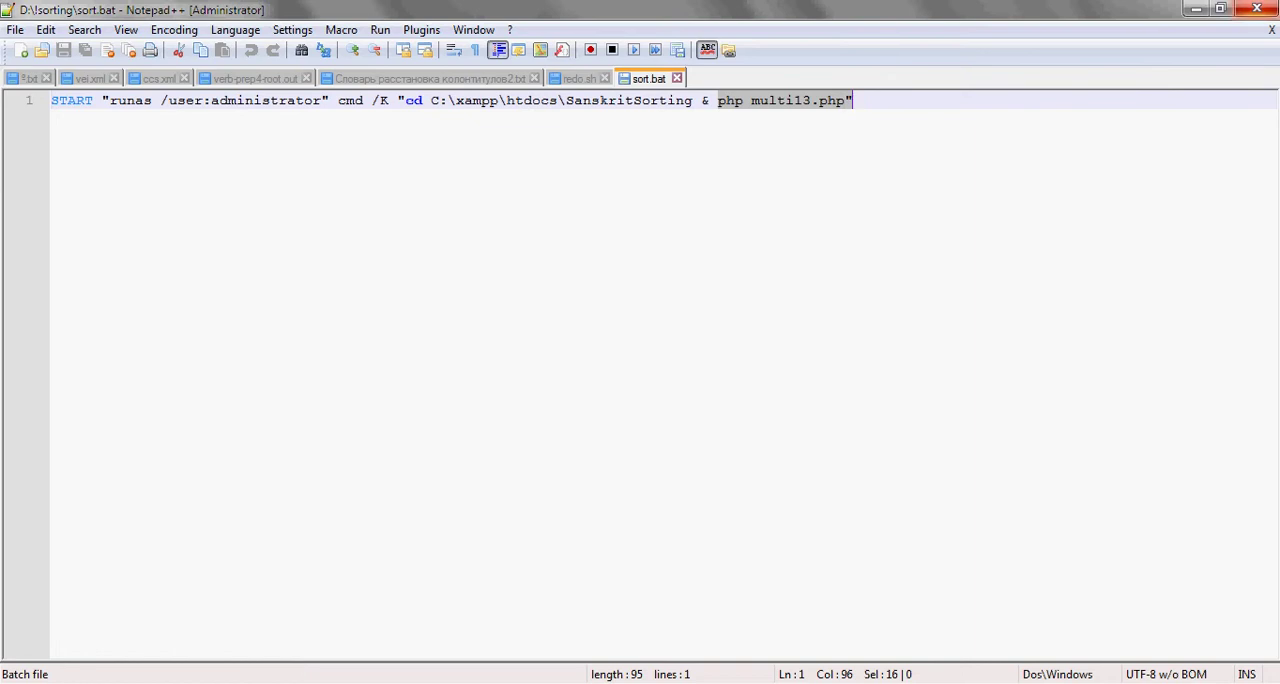
pyautogui.click(1257, 9)
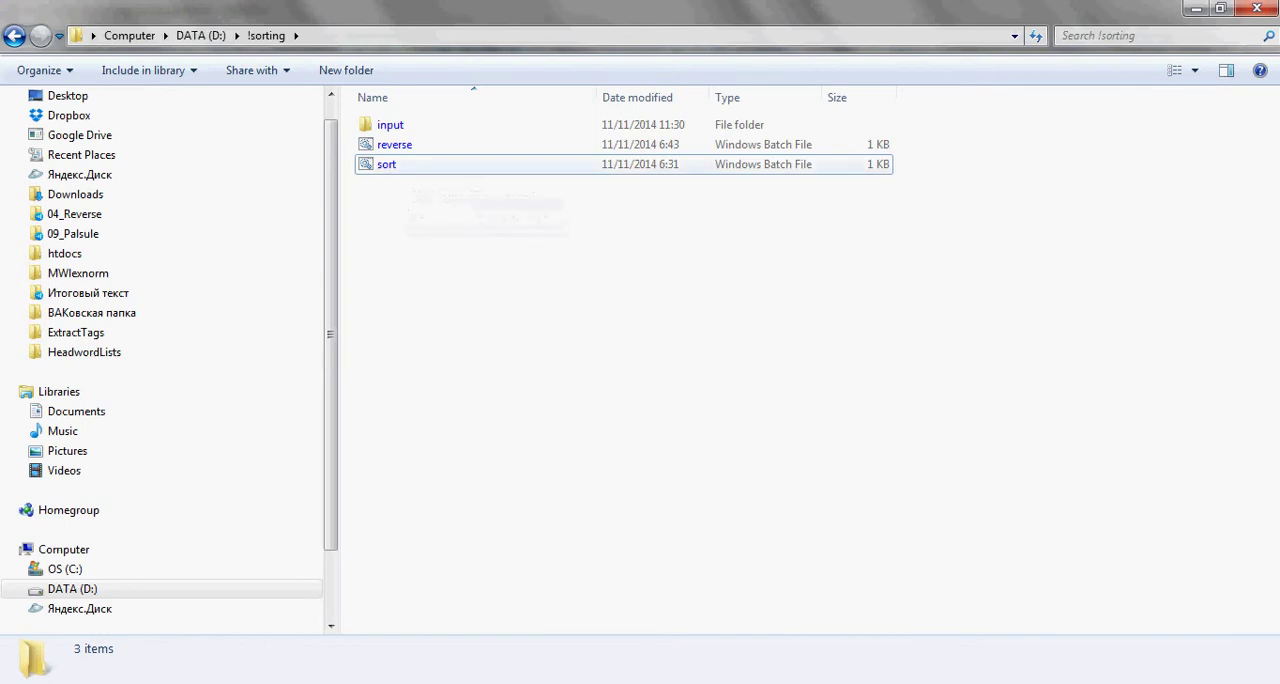
# - Delete the reverse and sort batch files from the !sorting folder
pyautogui.moveTo(432, 208); pyautogui.dragTo(388, 142)
pyautogui.press('Delete')
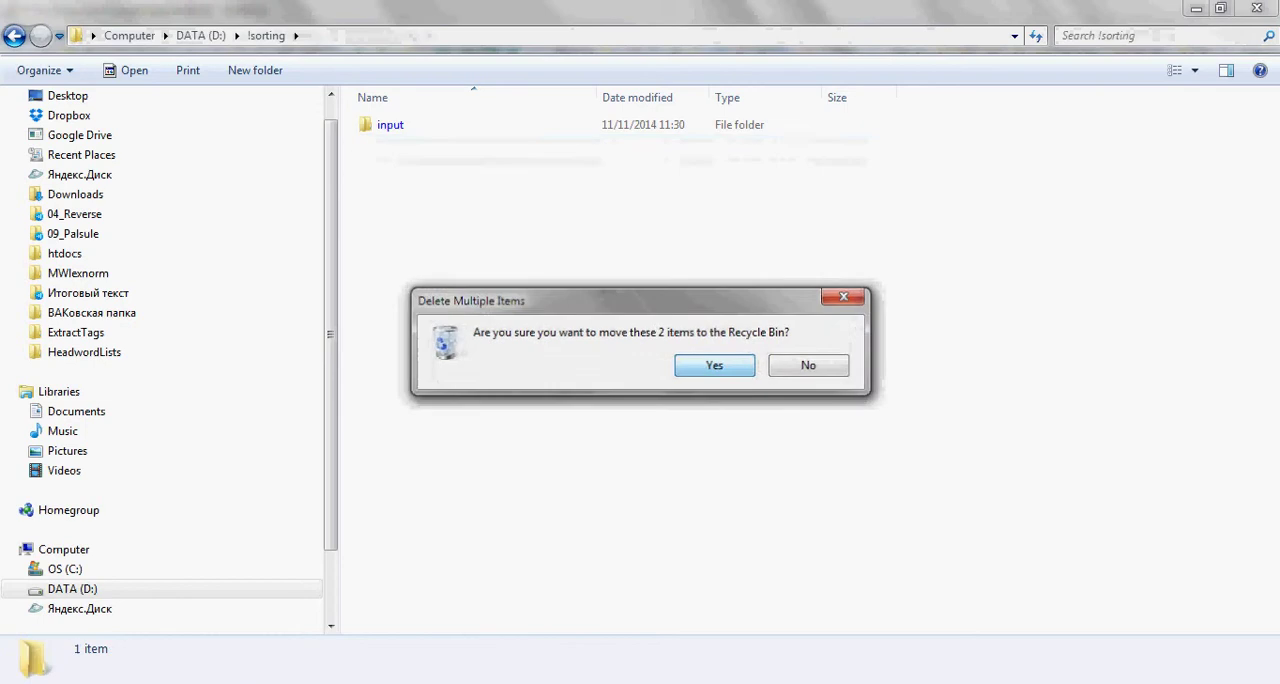
pyautogui.press('Return')
# - Run the sort batch file from the desktop, then return to the !sorting folder
pyautogui.press('super+d')
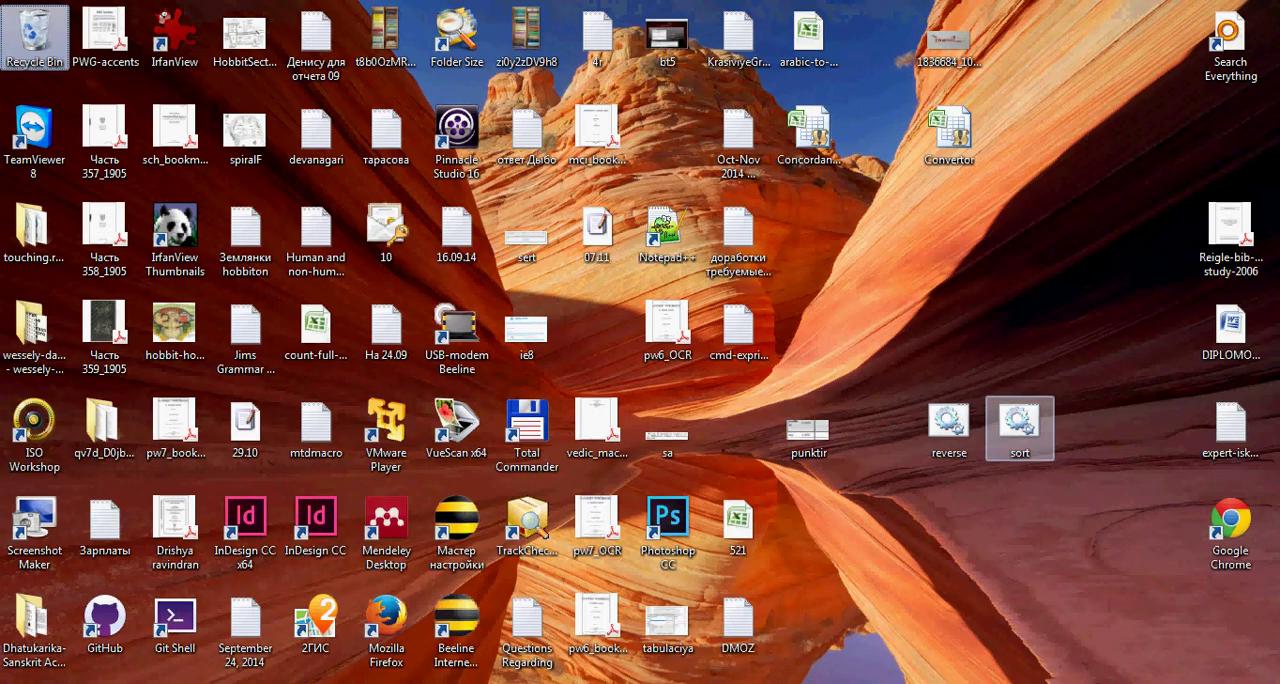
pyautogui.doubleClick(1020, 425)
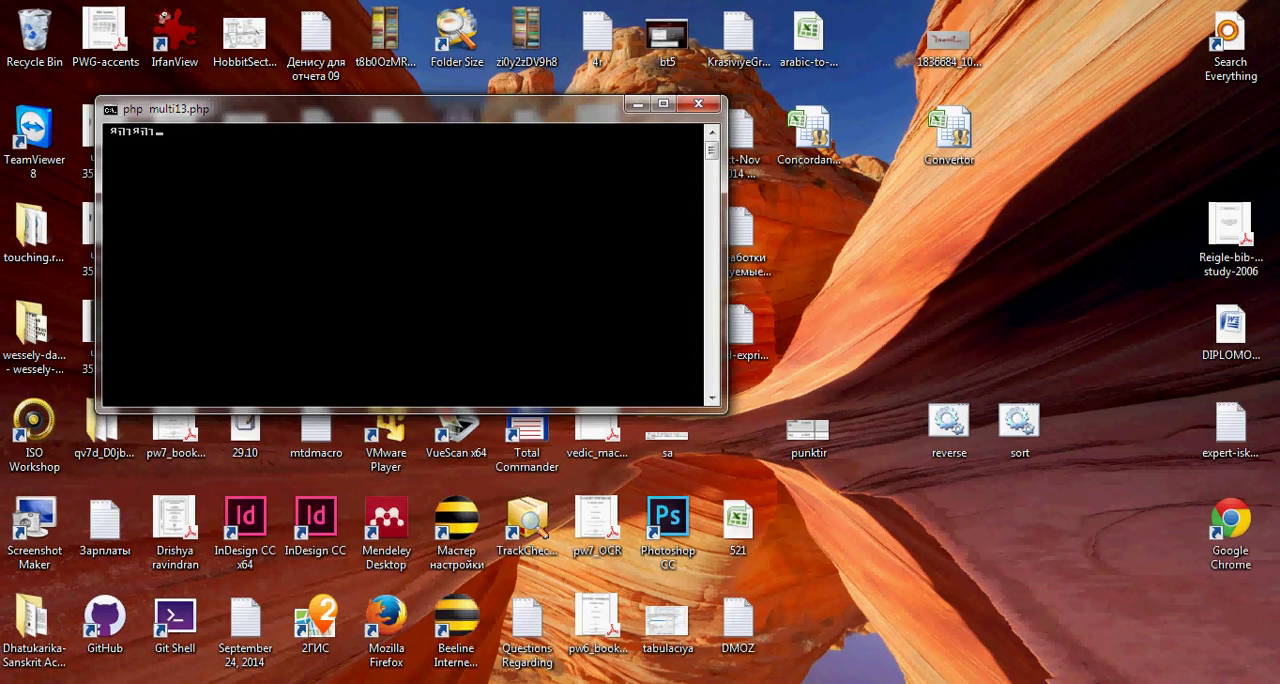
pyautogui.press('super+d')
pyautogui.hotkey('alt', 'Tab')
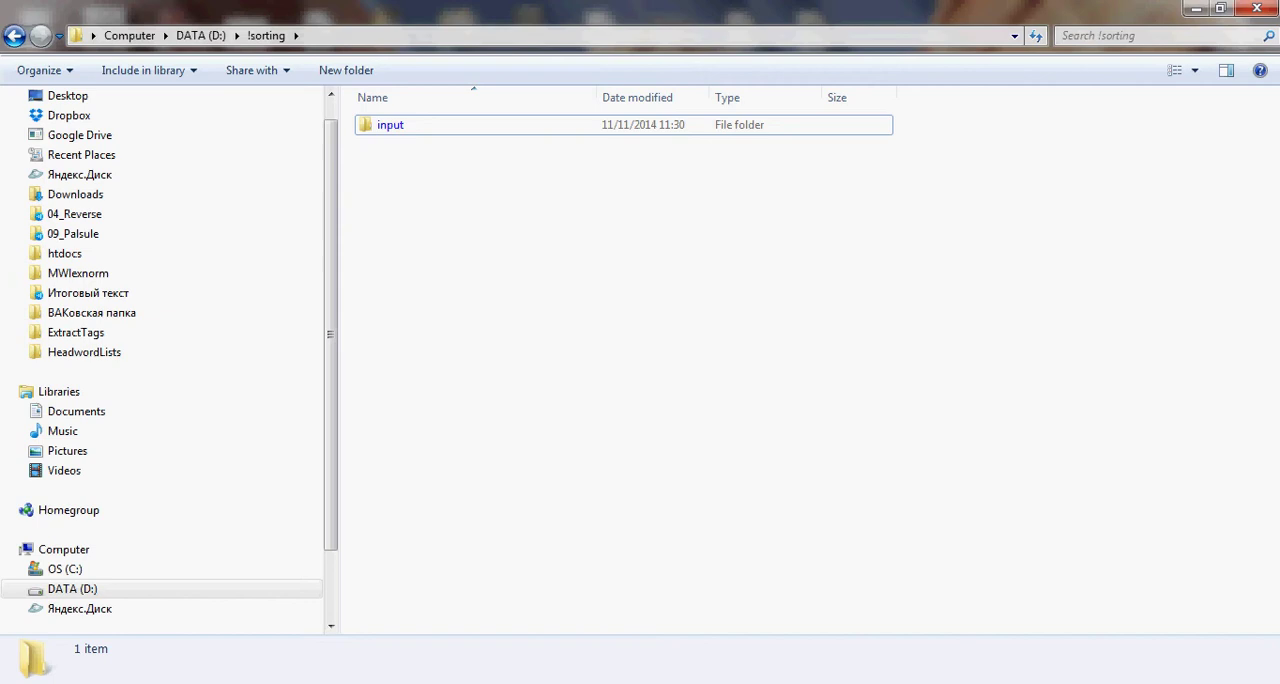
# - Launch multi13 and reverse22 from the desktop, then stop the script with Ctrl+C
pyautogui.click(1274, 677)
pyautogui.doubleClick(1018, 420)
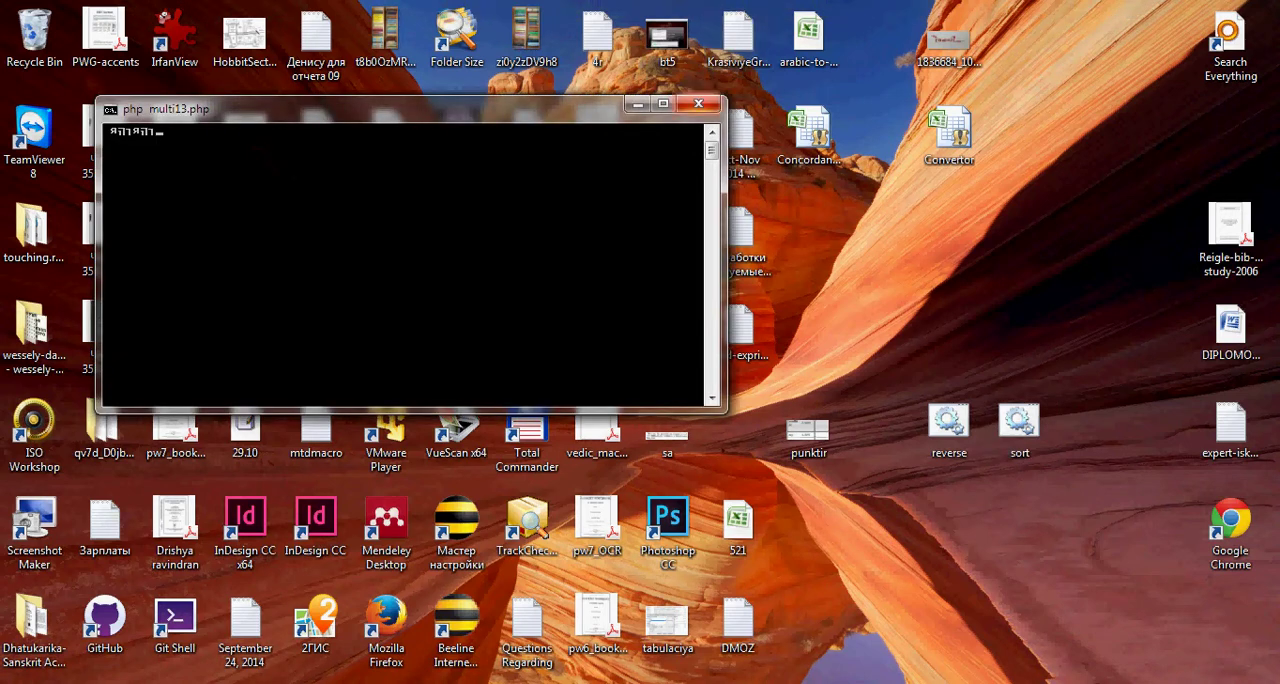
pyautogui.click(698, 103)
pyautogui.doubleClick(949, 425)
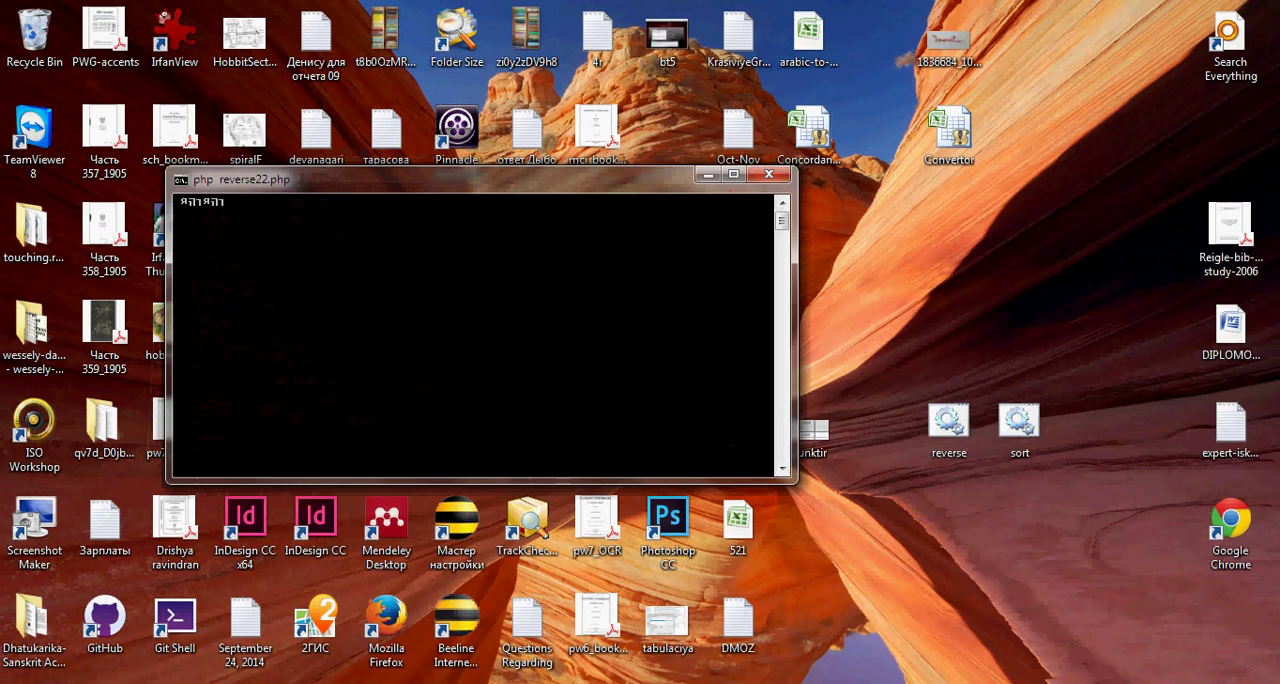
pyautogui.hotkey('ctrl', 'c')
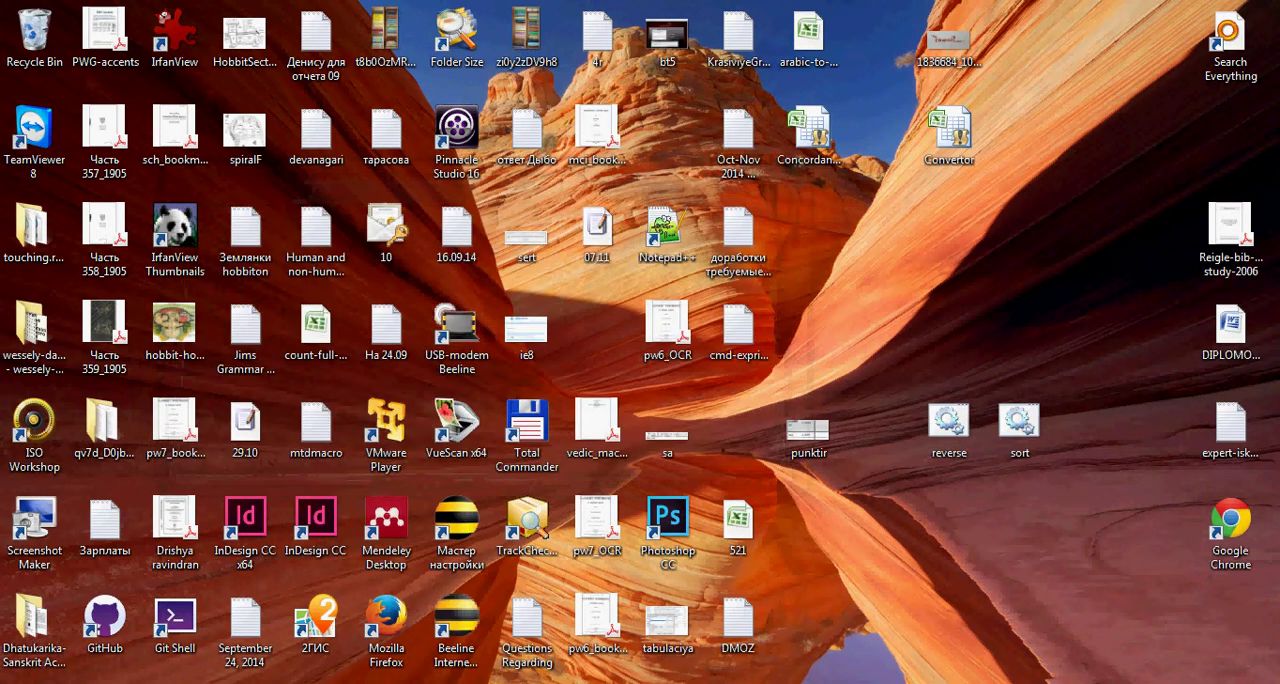
# - Return Explorer to D:\!sorting, holding only input, and confirm XAMPP's Apache is running
pyautogui.hotkey('alt', 'Tab')
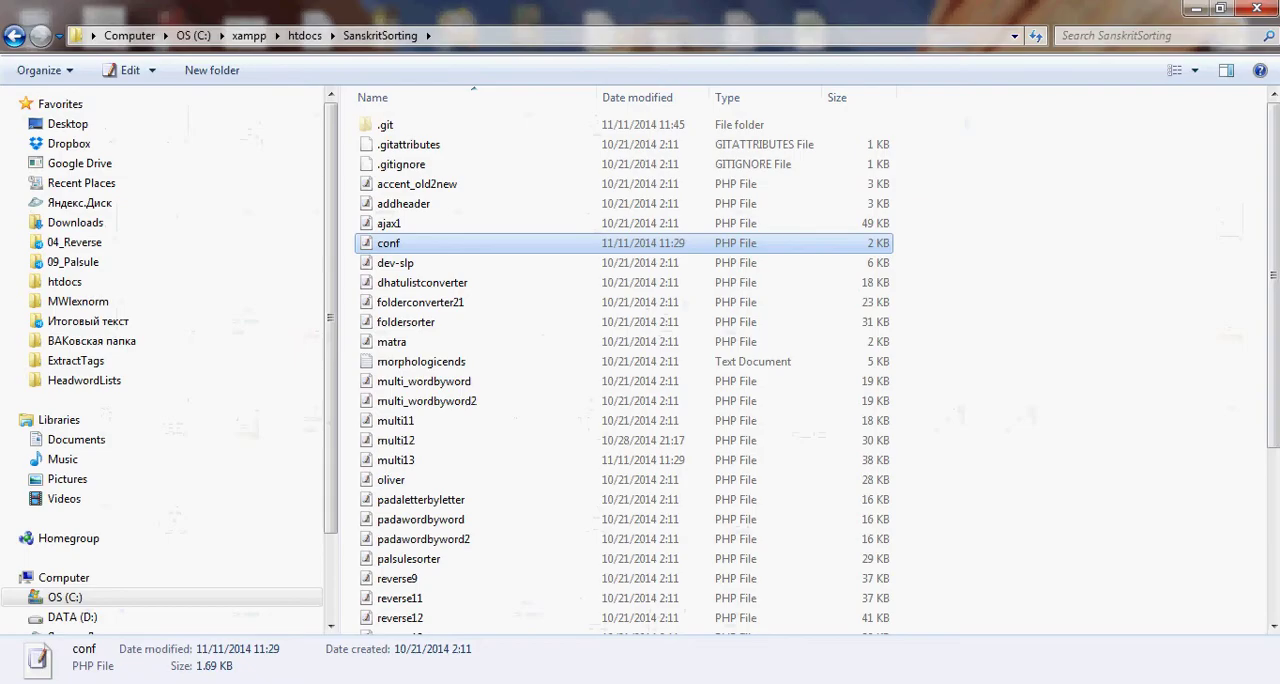
pyautogui.hotkey('alt', 'Left')
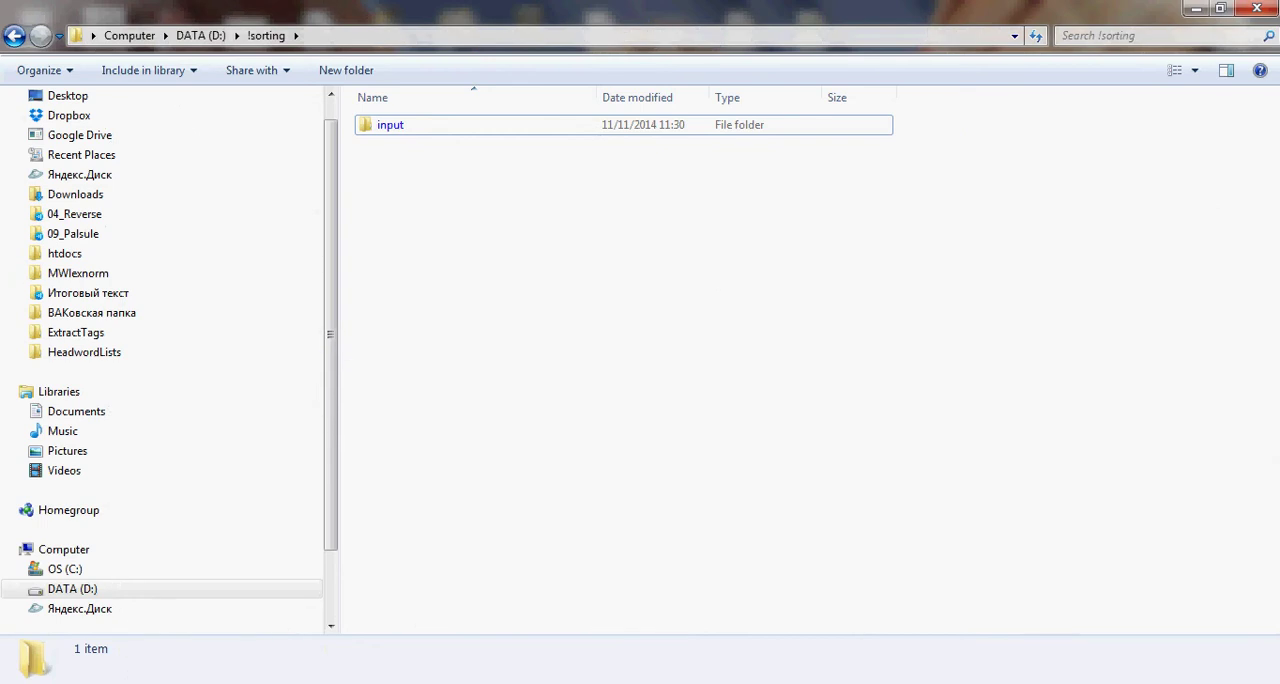
pyautogui.hotkey('alt', 'Tab')
pyautogui.hotkey('alt', 'Tab')
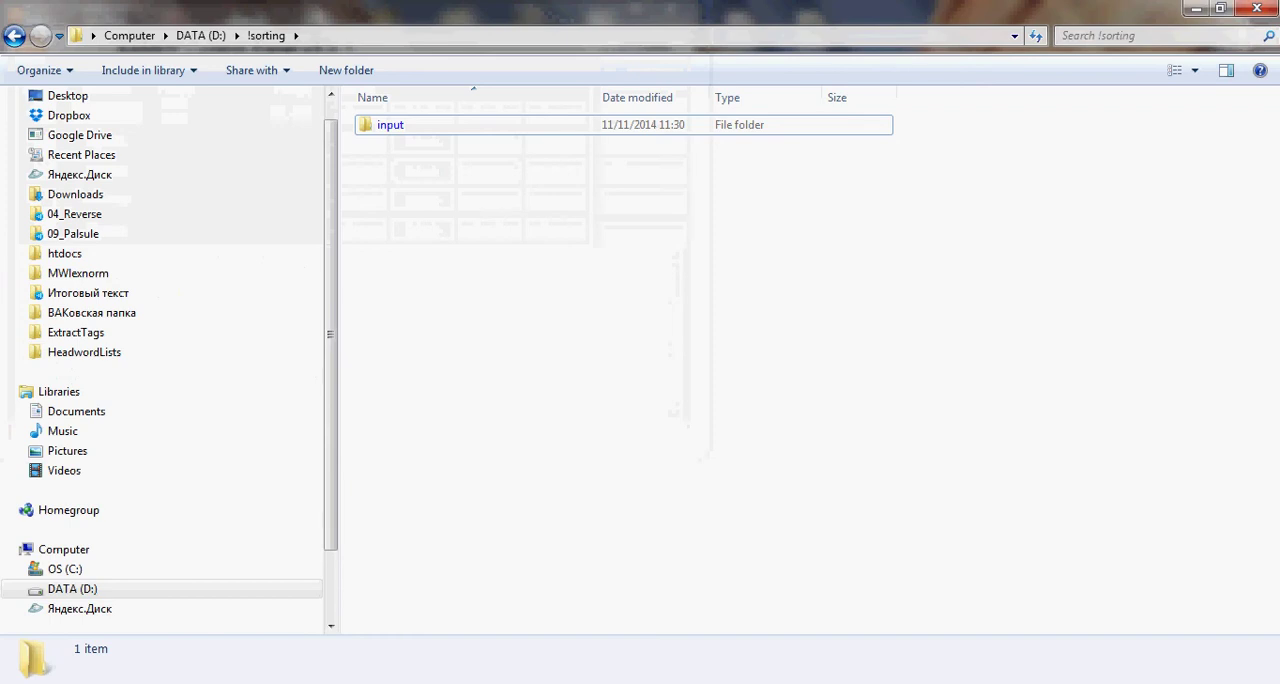
# - Select the issue's cd command for SanskritSorting and launch Command Prompt as administrator
pyautogui.hotkey('alt', 'Tab')
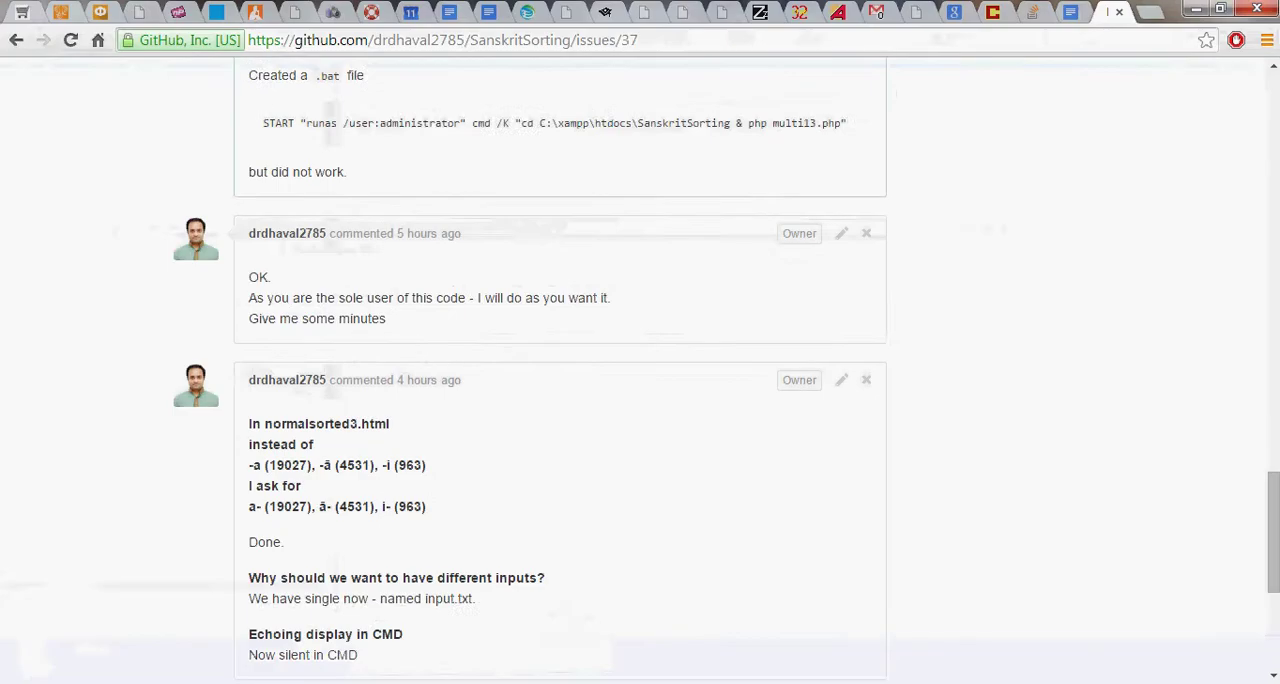
pyautogui.scroll(4, 560, 370)
pyautogui.scroll(2, 560, 370)
pyautogui.scroll(2, 560, 370)
pyautogui.scroll(3, 560, 370)
pyautogui.scroll(2, 560, 370)
pyautogui.scroll(2, 560, 370)
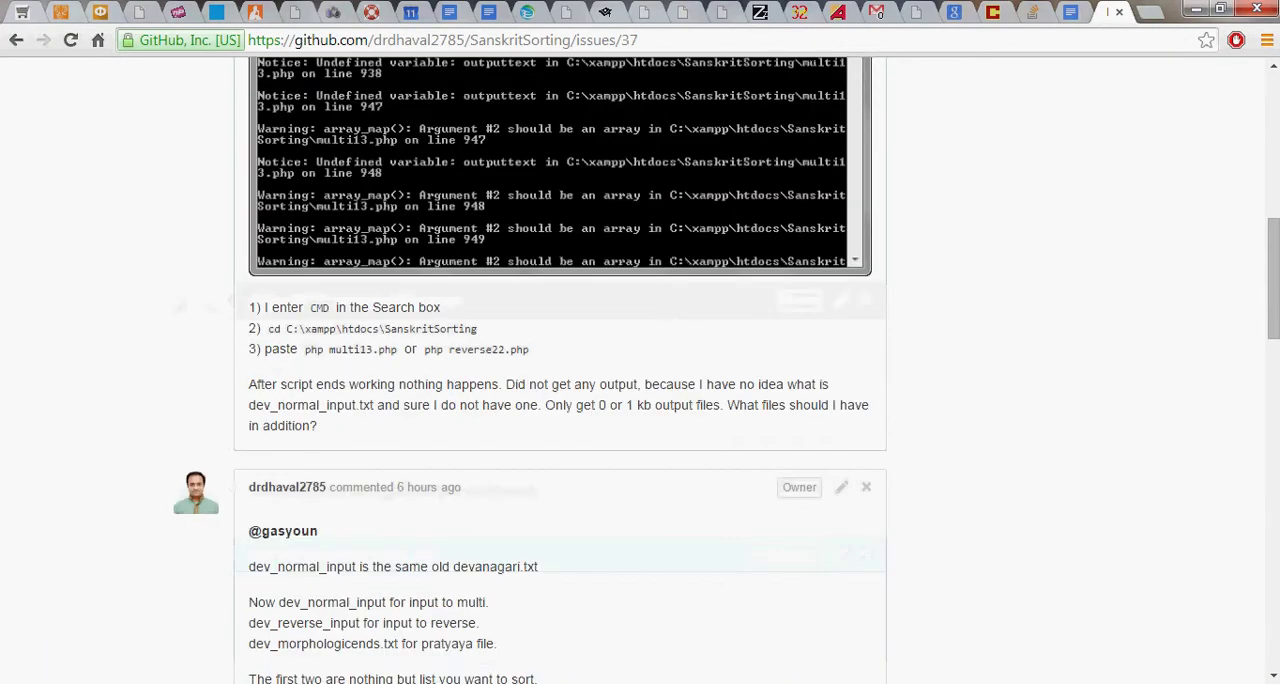
pyautogui.moveTo(478, 329); pyautogui.dragTo(268, 329)
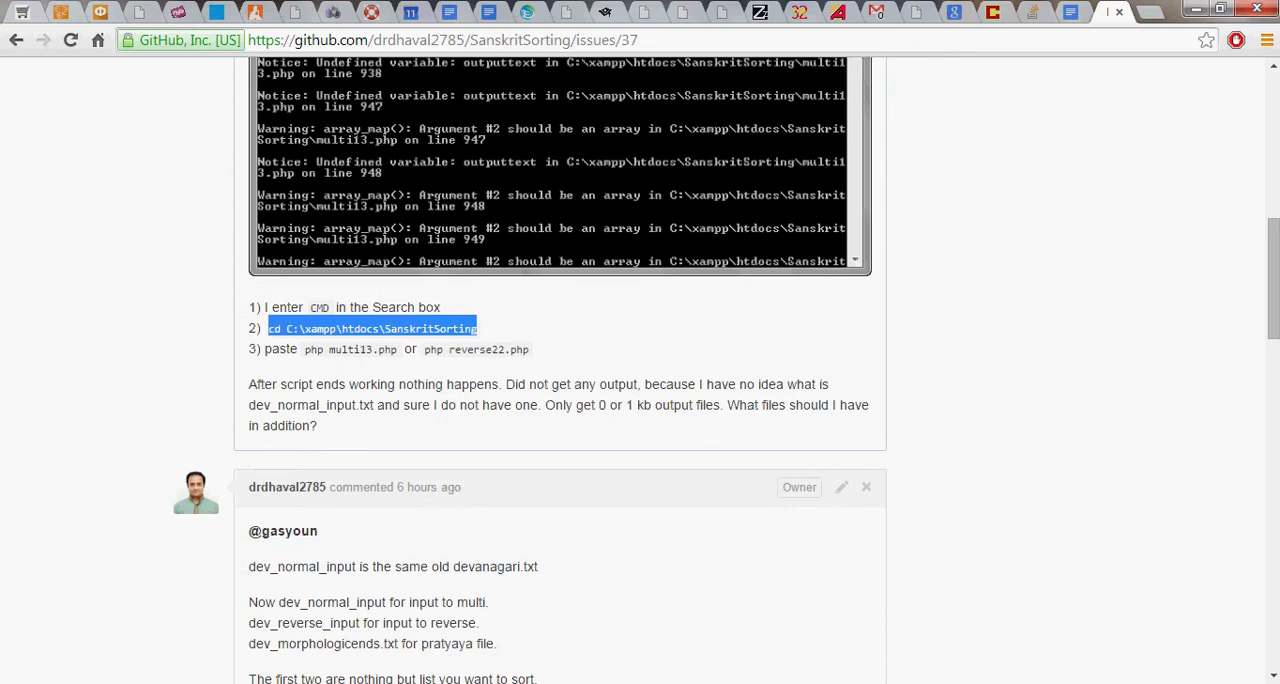
pyautogui.press('super')
pyautogui.write('cm')
pyautogui.press('Return')
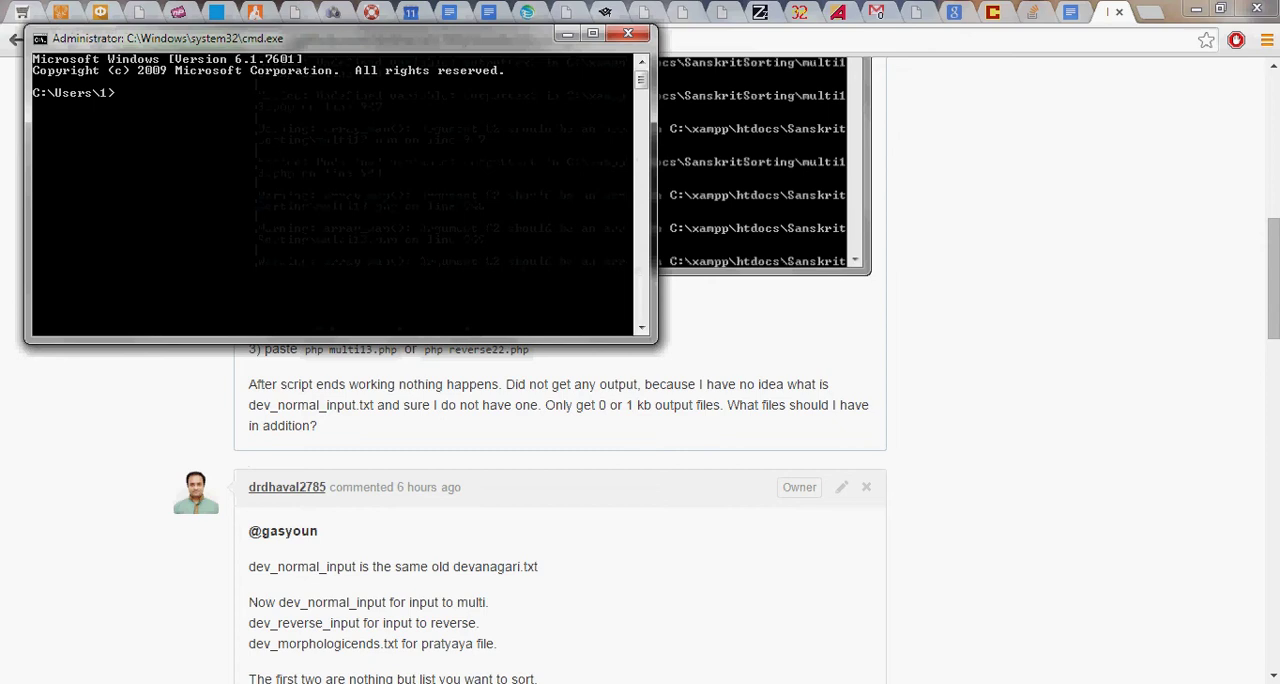
# - Paste and run the cd command to enter C:\xampp\htdocs\SanskritSorting
pyautogui.rightClick(241, 251)
pyautogui.click(275, 306)
pyautogui.press('Return')
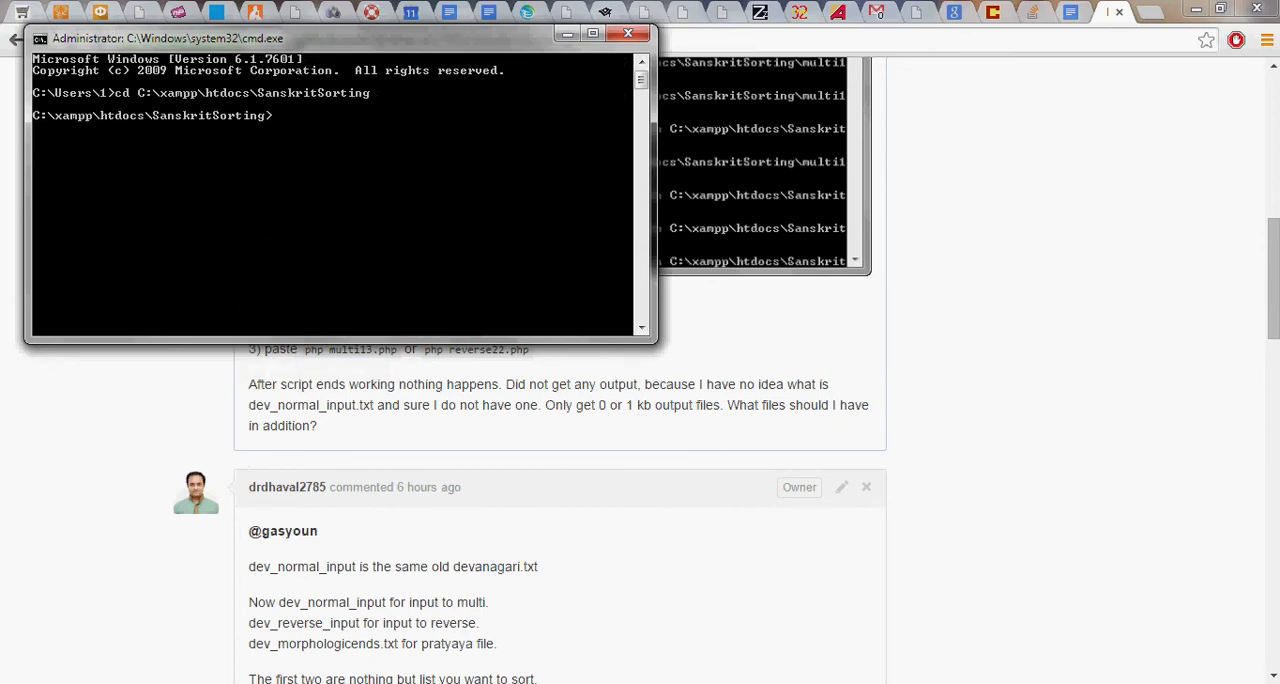
# - Copy 'php multi13.php' from the issue and fix a wrong paste in the console
pyautogui.hotkey('alt', 'Tab')
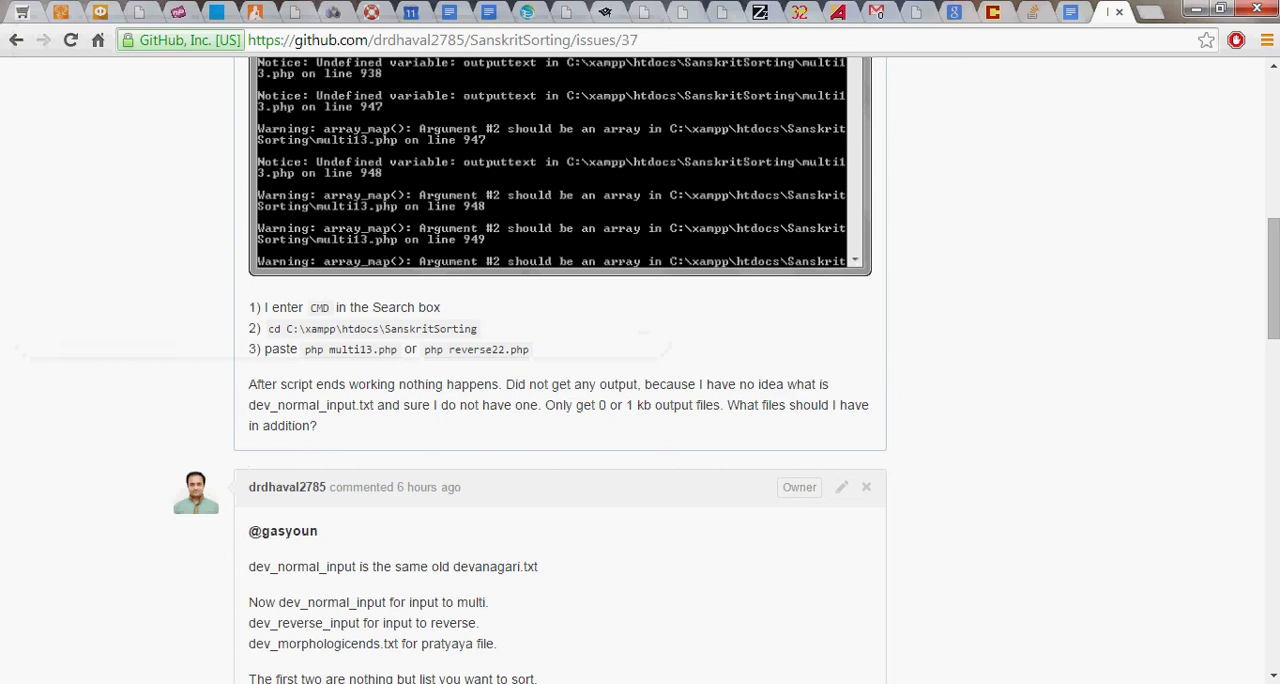
pyautogui.moveTo(398, 349); pyautogui.dragTo(304, 349)
pyautogui.hotkey('alt', 'Tab')
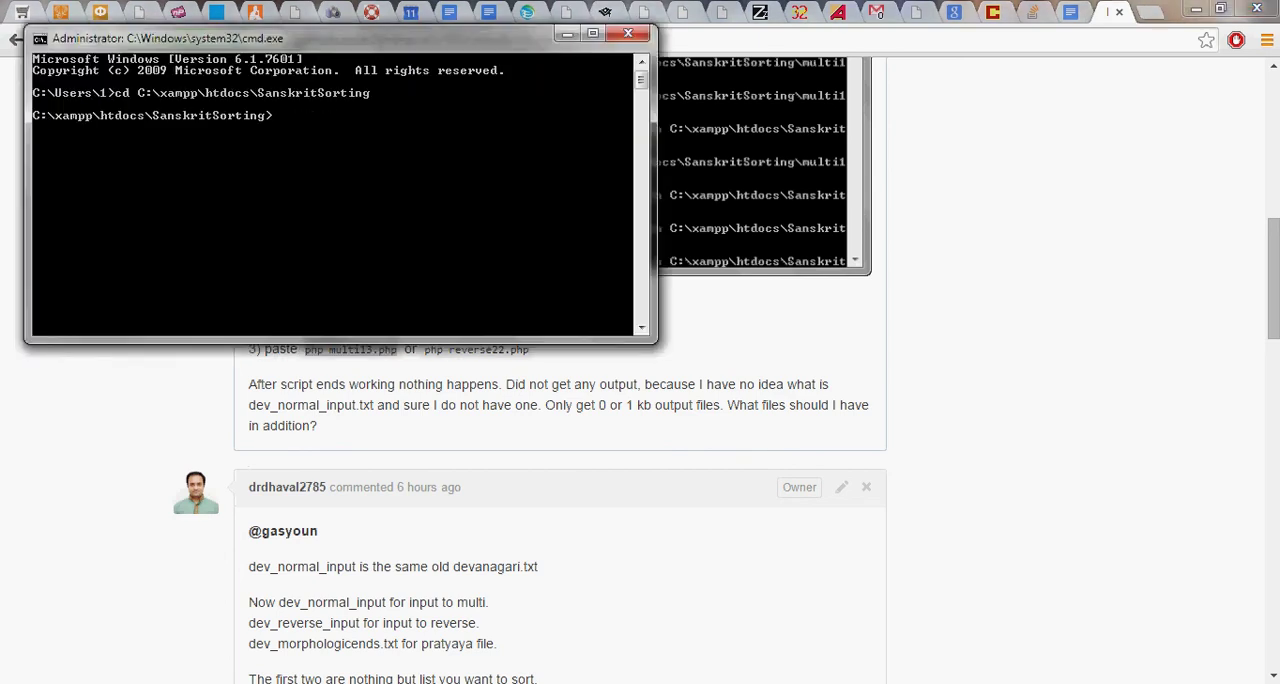
pyautogui.rightClick(330, 136)
pyautogui.click(370, 188)
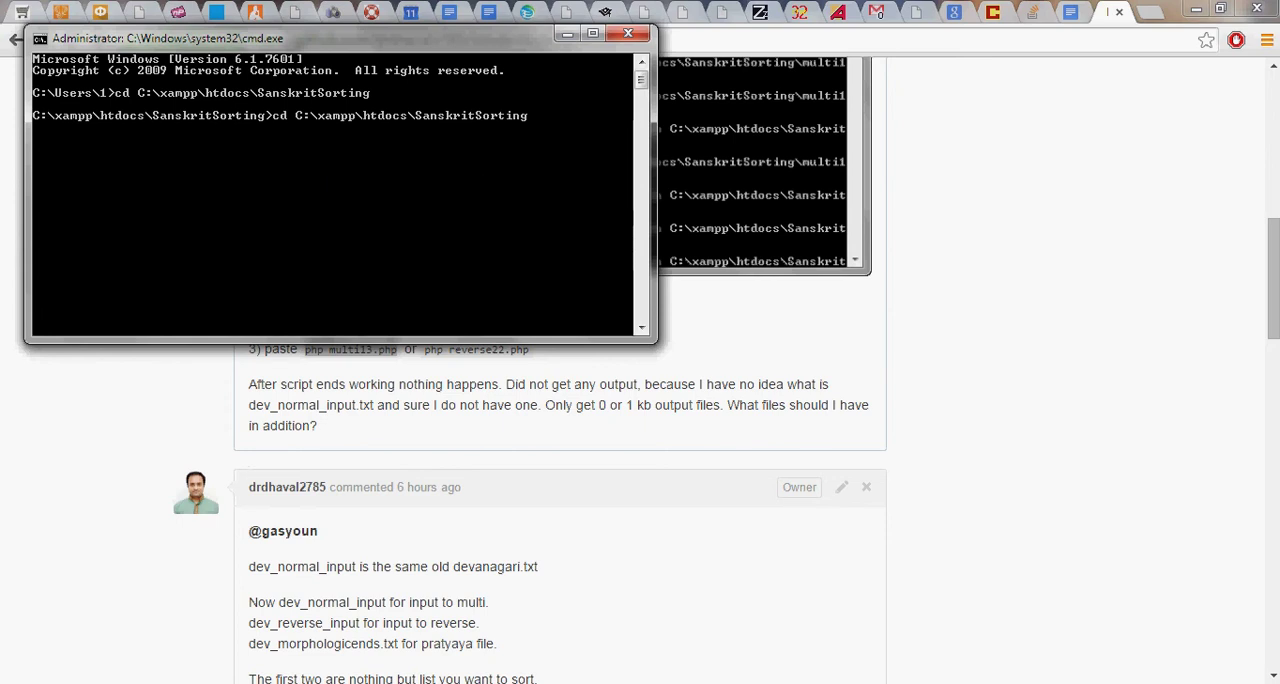
pyautogui.hotkey('alt', 'Tab')
pyautogui.moveTo(398, 349); pyautogui.dragTo(304, 349)
pyautogui.hotkey('alt', 'Tab')
pyautogui.press('BackSpace')
pyautogui.press('BackSpace')
pyautogui.press('BackSpace')
pyautogui.press('BackSpace')
pyautogui.press('BackSpace')
pyautogui.press('BackSpace')
pyautogui.press('BackSpace')
pyautogui.press('BackSpace')
pyautogui.press('BackSpace')
pyautogui.press('BackSpace')
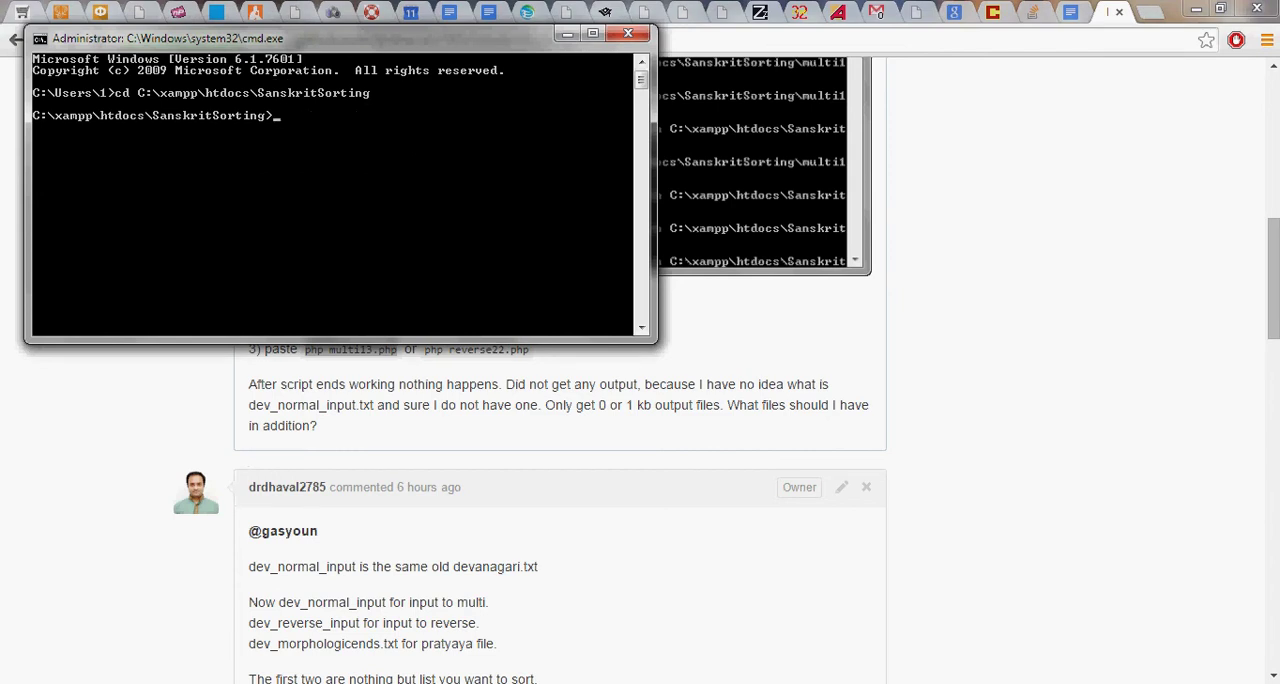
# - Paste 'php multi13.php' into the console and run it
pyautogui.rightClick(490, 140)
pyautogui.click(520, 195)
pyautogui.press('Return')
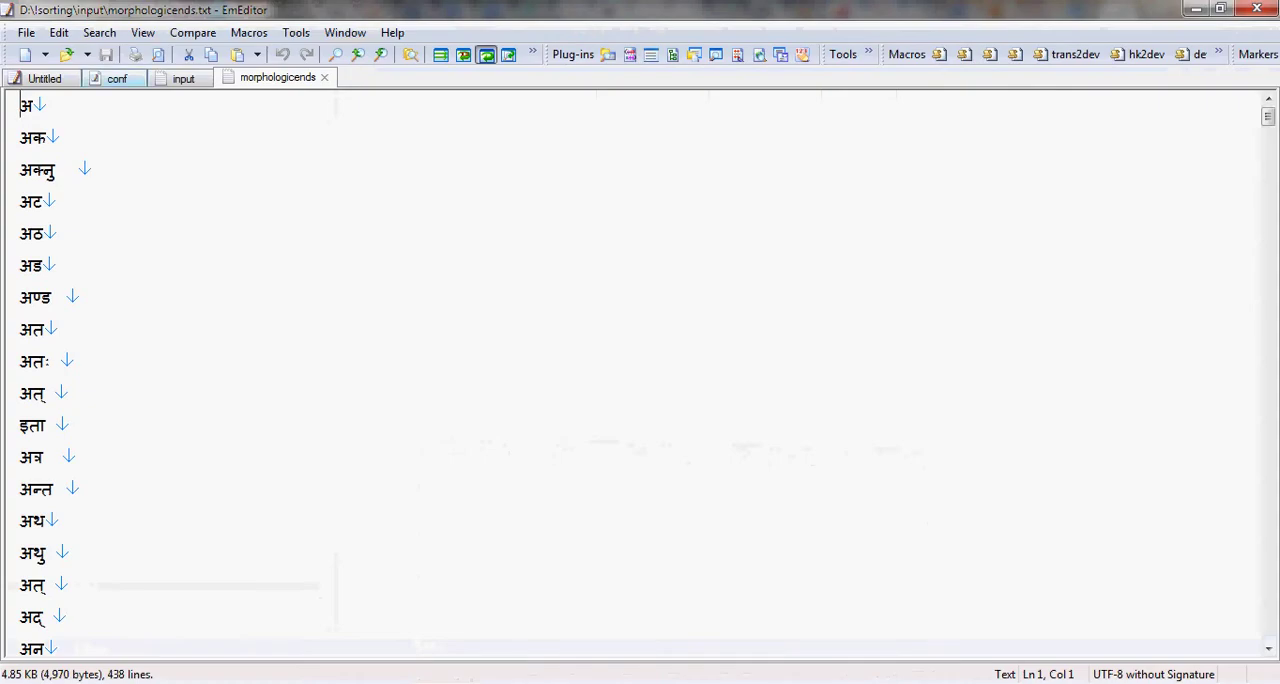
# - Check conf.php's paths in EmEditor, then view the reporter's failed-to-open-file warnings on GitHub
pyautogui.click(120, 78)
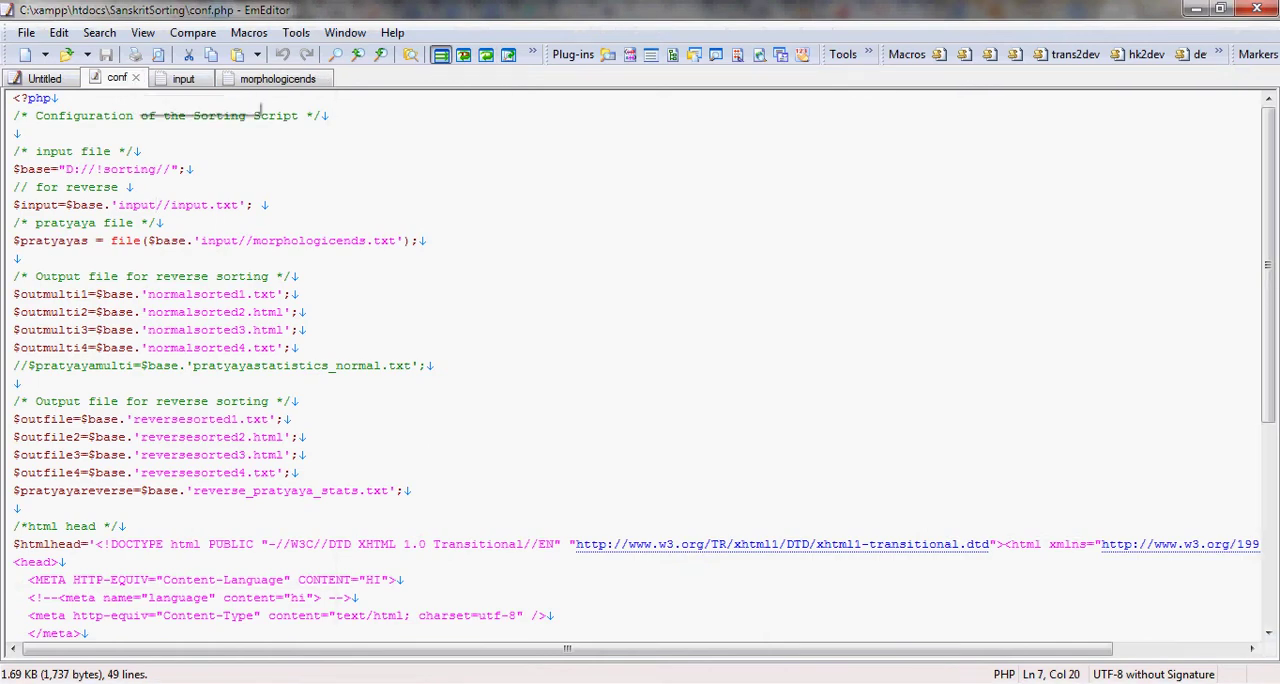
pyautogui.scroll(-1, 640, 365)
pyautogui.scroll(-1, 640, 365)
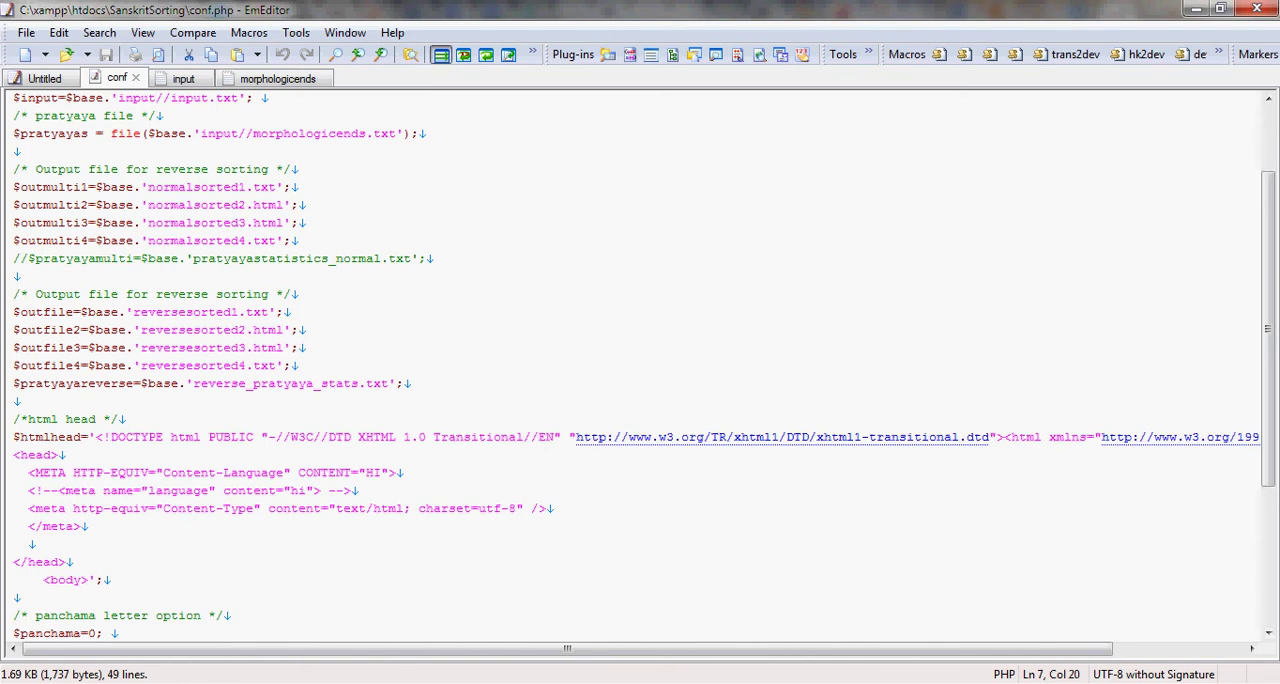
pyautogui.scroll(-2, 640, 365)
pyautogui.scroll(-3, 640, 365)
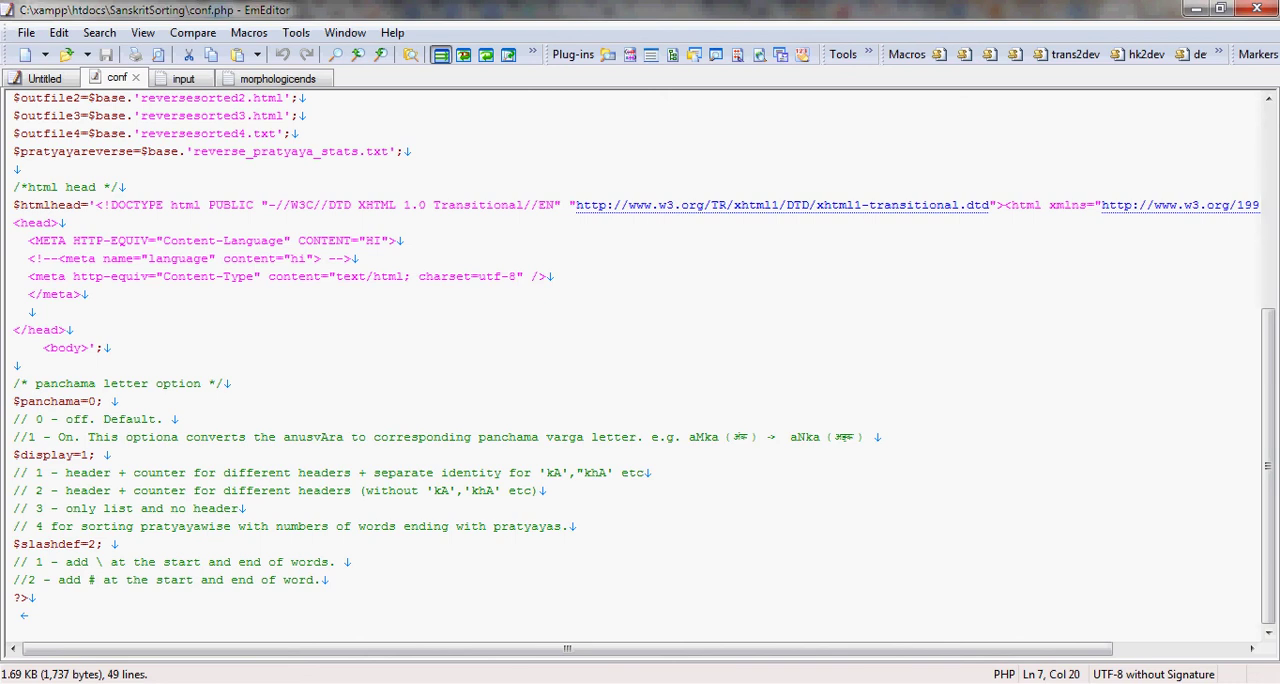
pyautogui.scroll(4, 640, 365)
pyautogui.scroll(3, 640, 365)
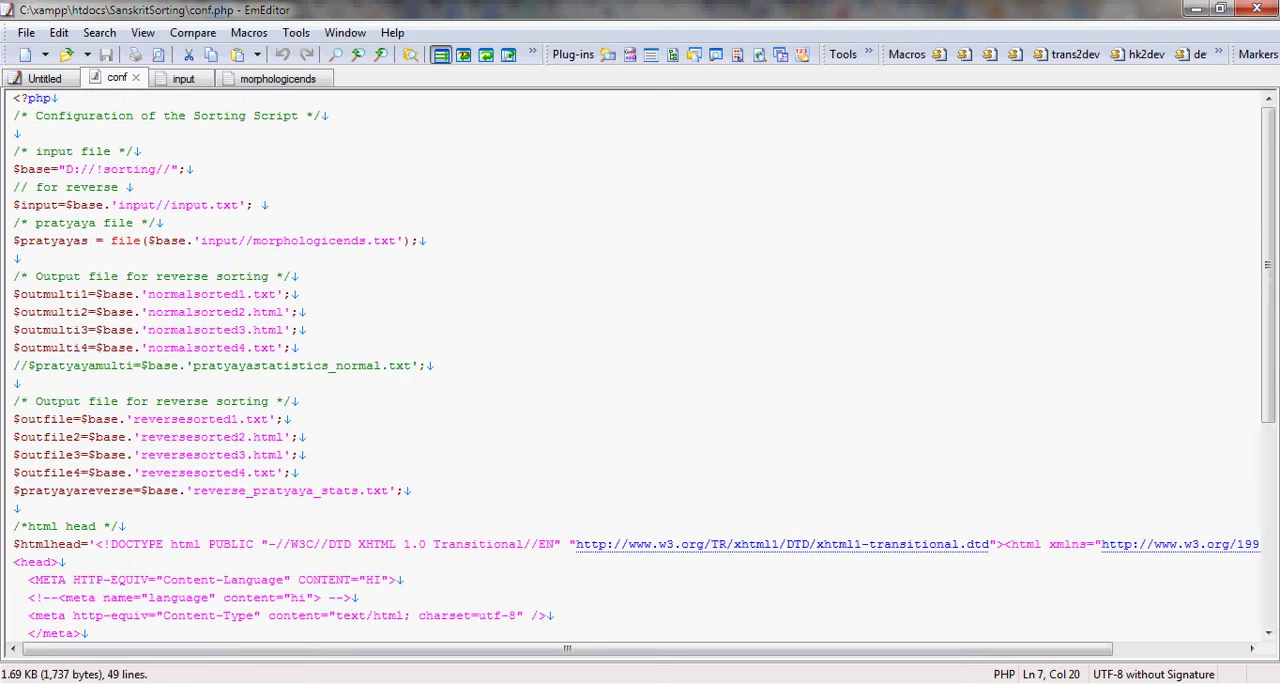
pyautogui.hotkey('alt', 'Tab')
pyautogui.scroll(3, 560, 360)
pyautogui.scroll(1, 560, 360)
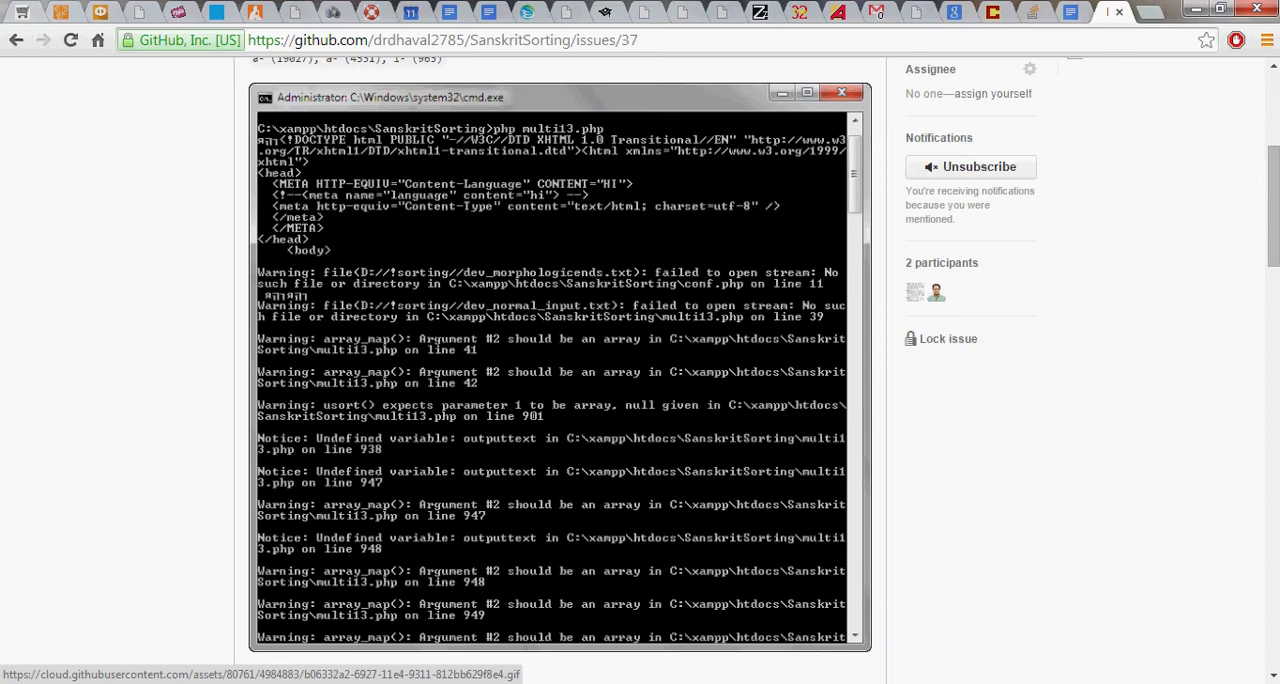
pyautogui.scroll(-5, 560, 360)
pyautogui.scroll(-3, 560, 360)
pyautogui.scroll(-3, 560, 360)
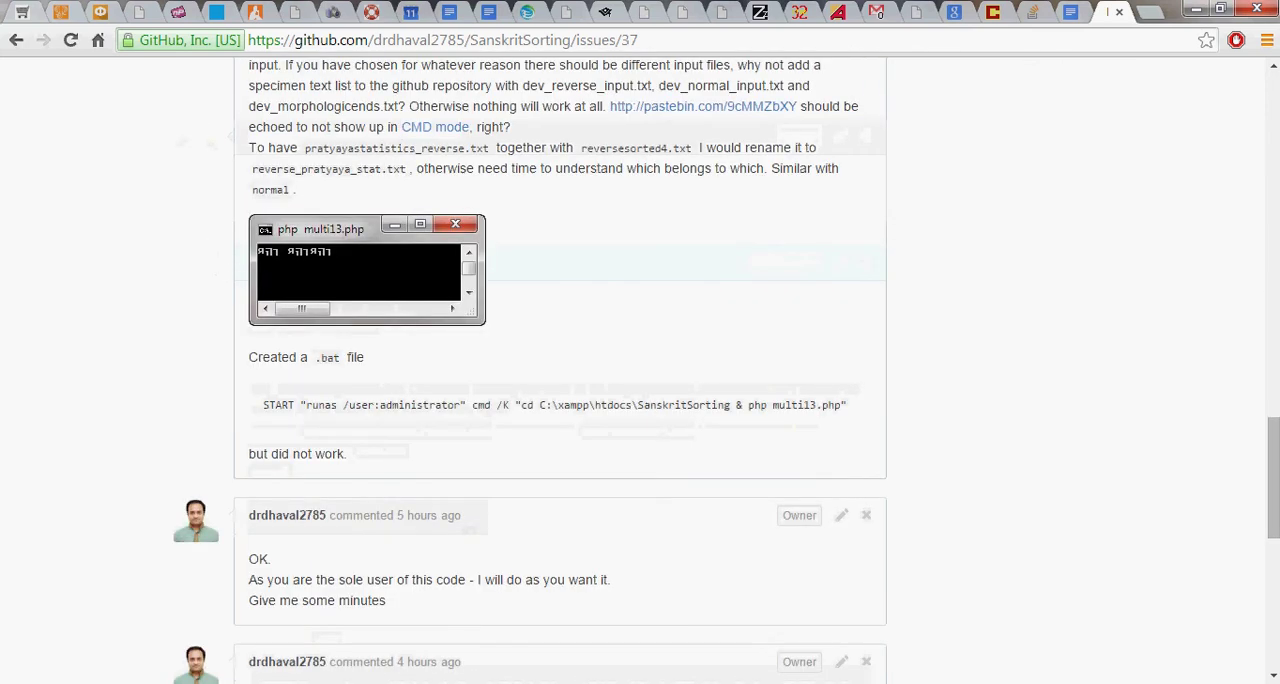